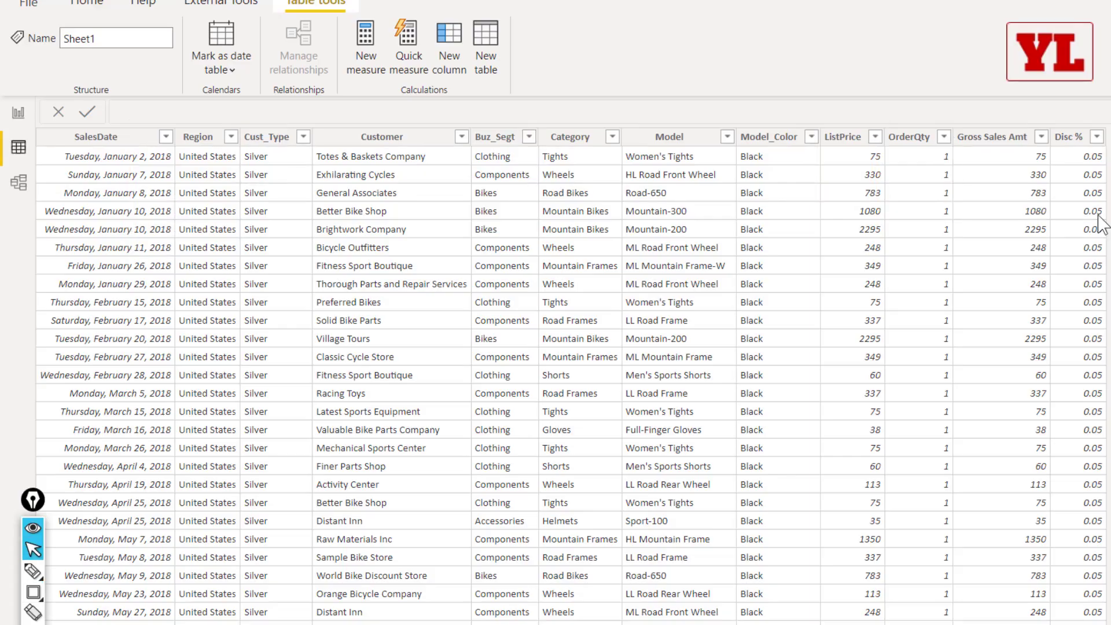
Go to the report page, filter the sales calendar by 2018, 2019 and 2020 in turn, and inspect the January 1, 2020 value
click(27, 120)
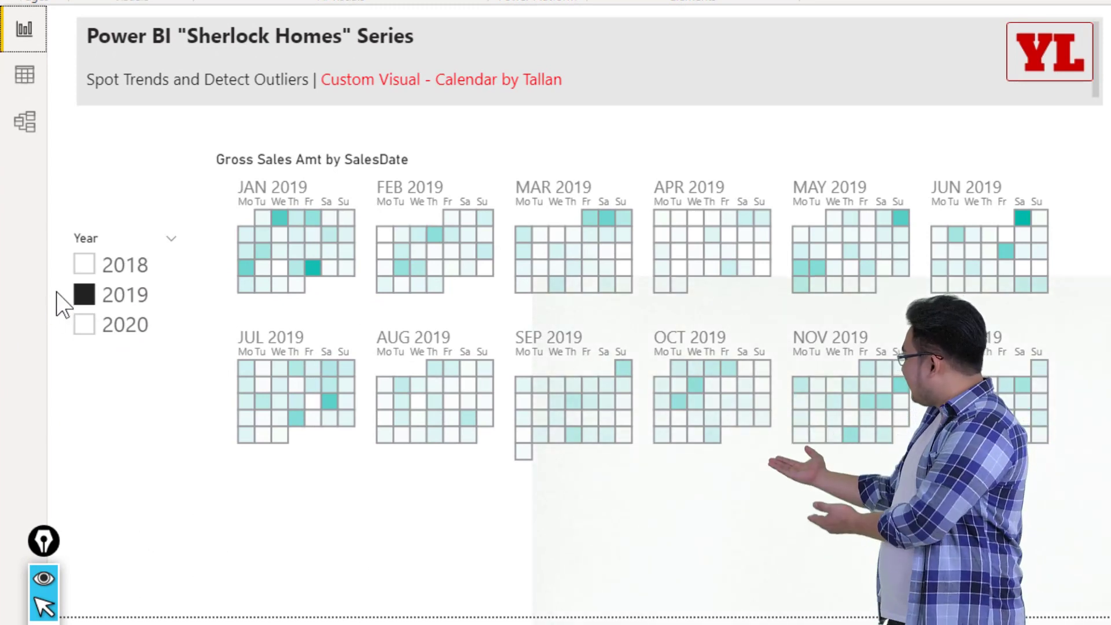
click(86, 267)
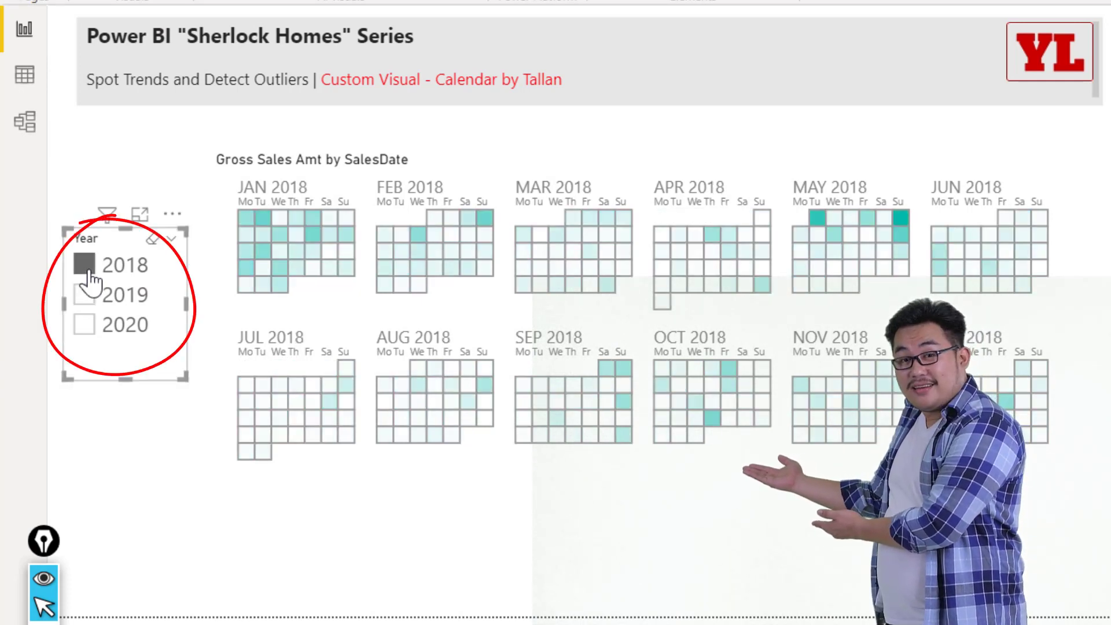
click(87, 296)
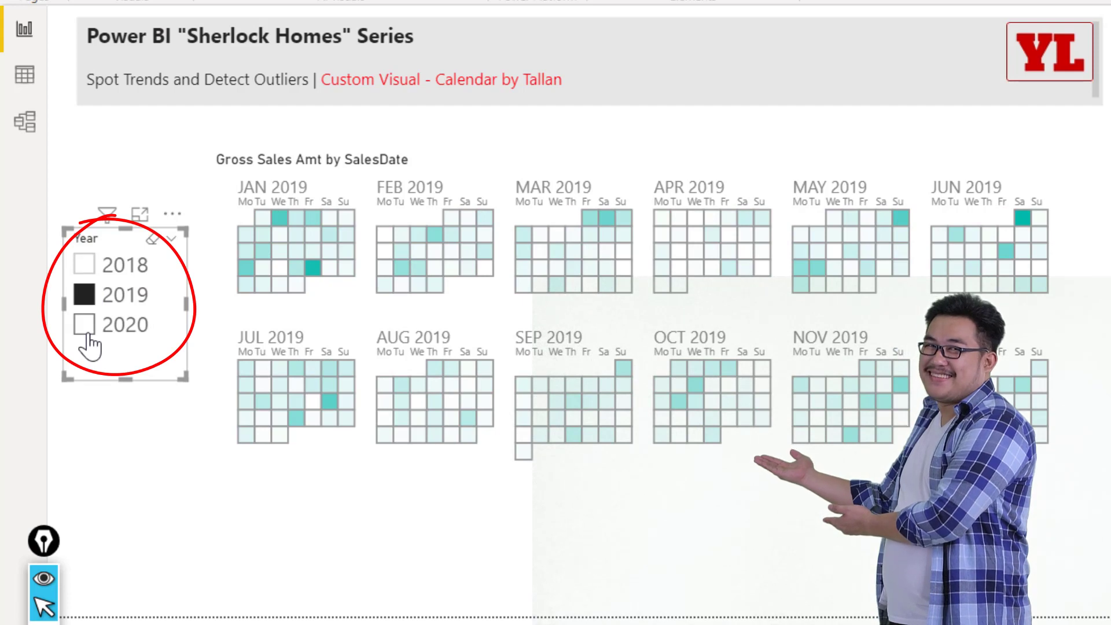
click(86, 333)
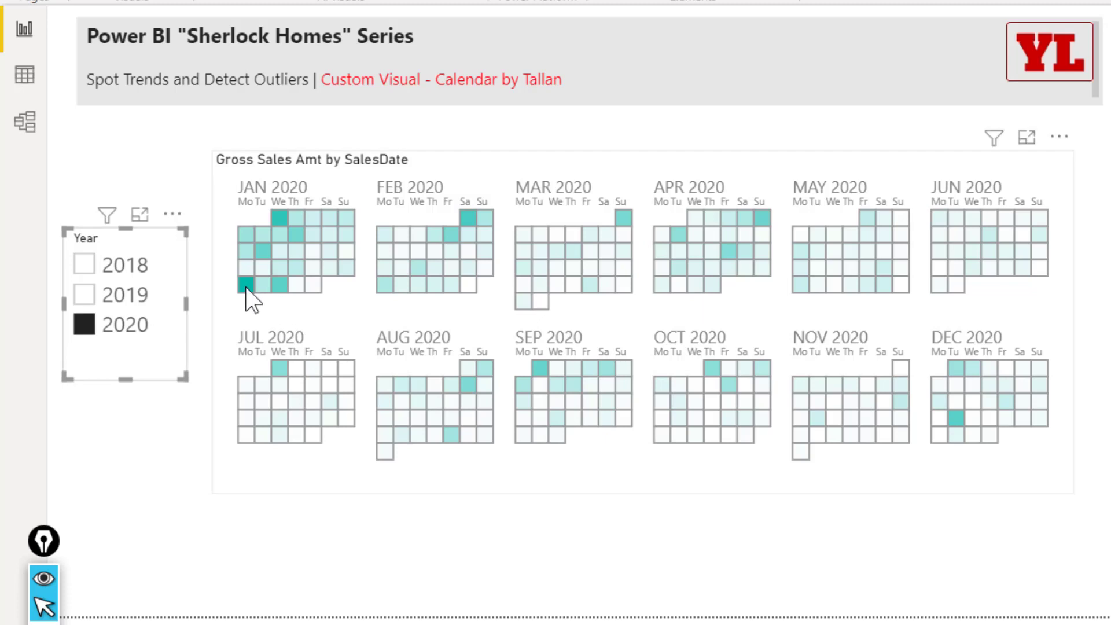
mouse_move(275, 220)
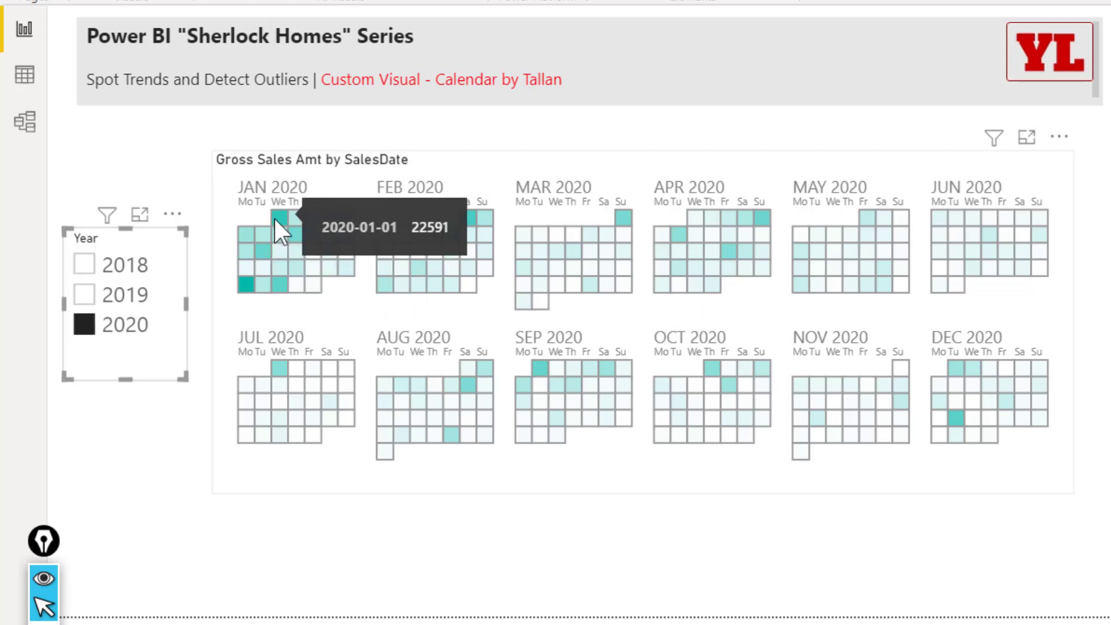
Delete the existing Gross Sales Amt calendar visual and set the Year slicer to 2018
click(641, 178)
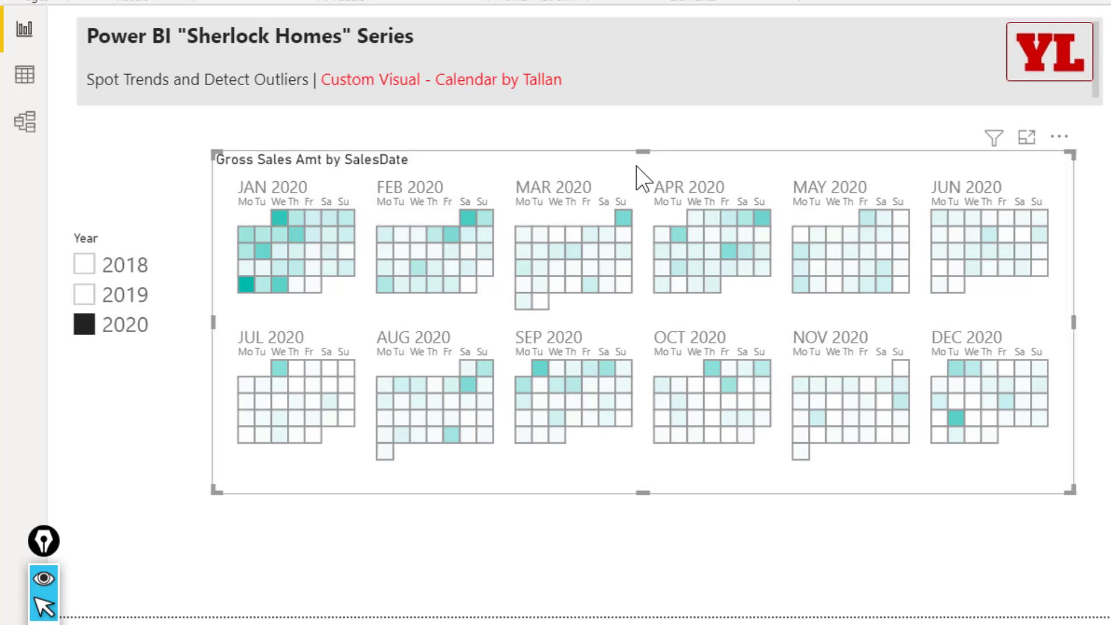
click(178, 275)
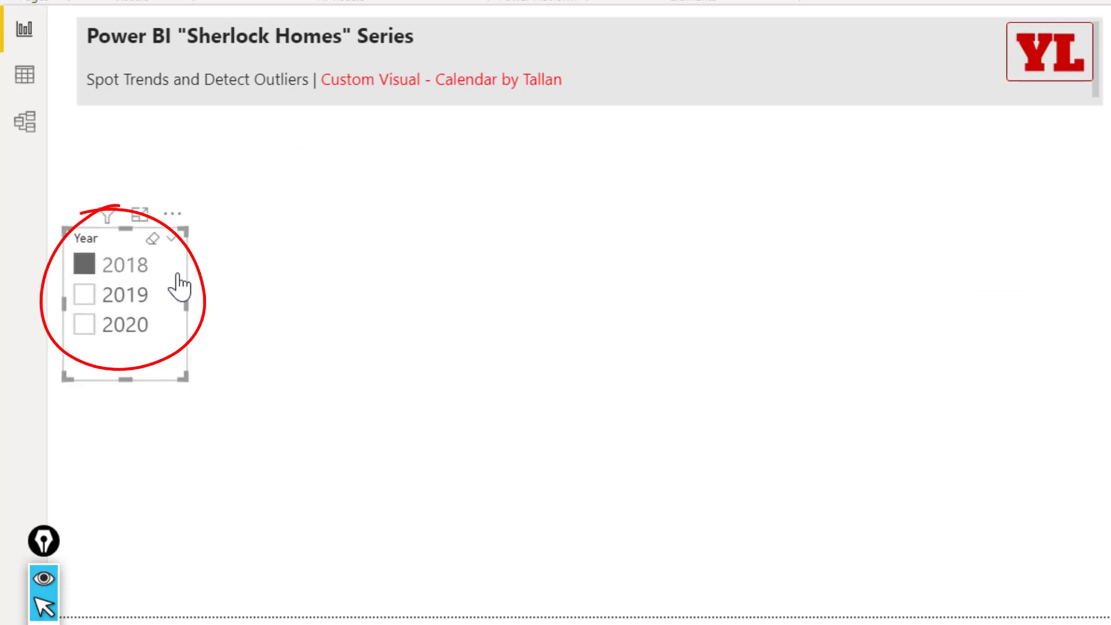
click(464, 206)
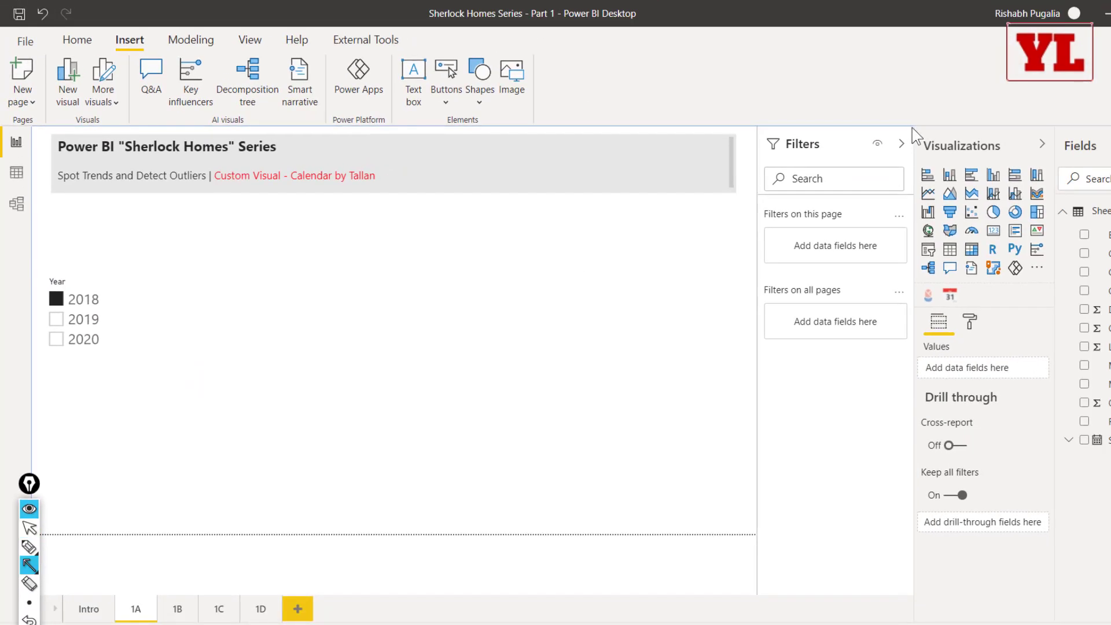
drag(908, 126, 1019, 30)
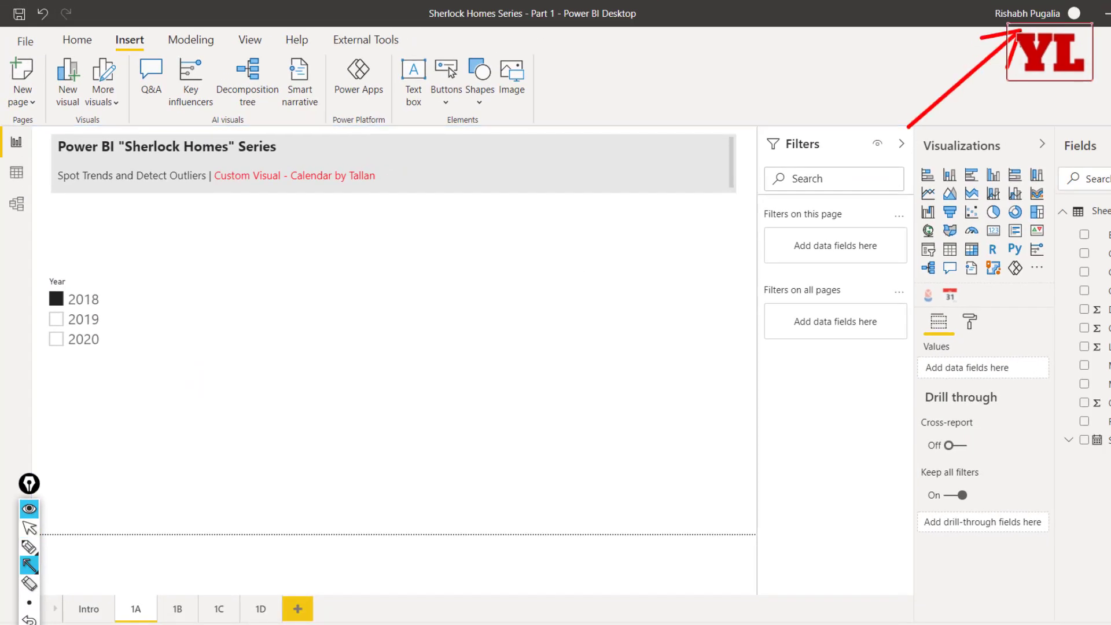
drag(1019, 126, 1034, 255)
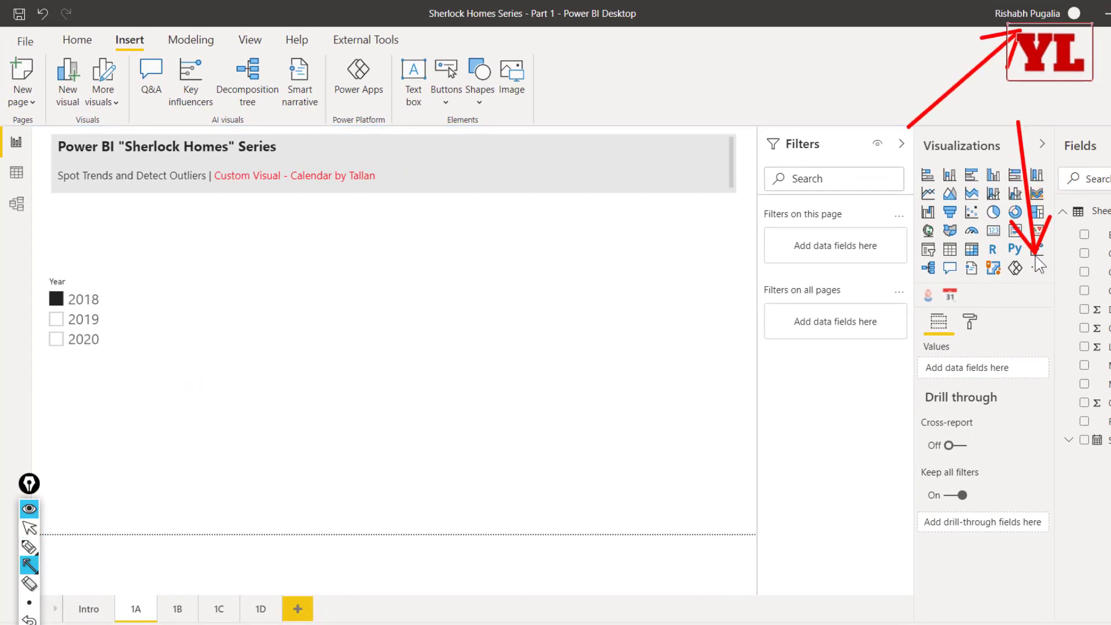
key(ctrl+shift+7)
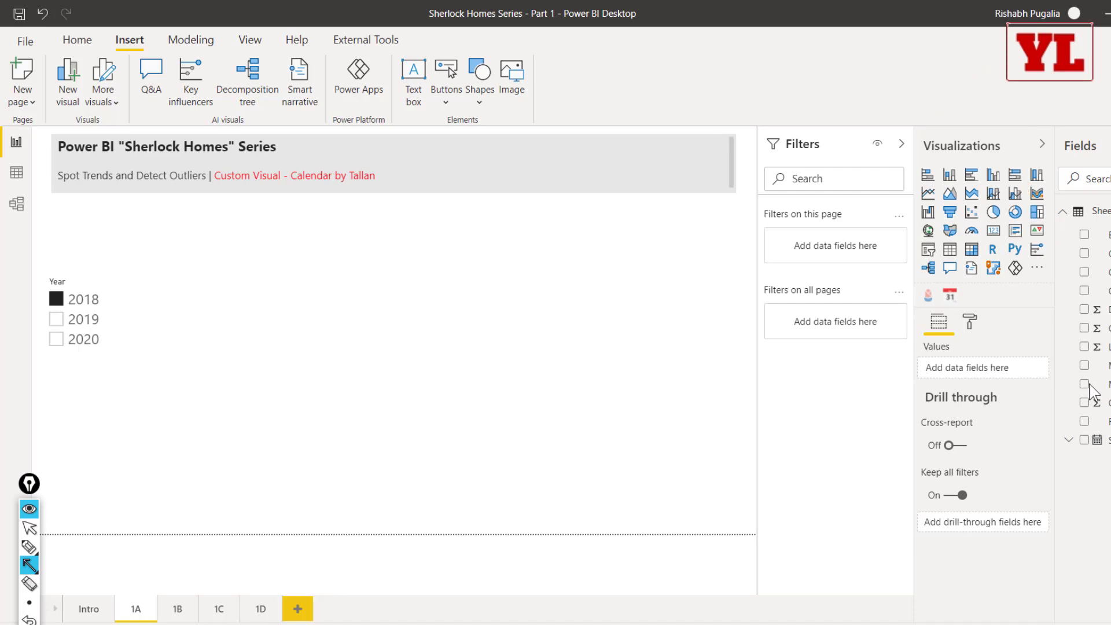
key(ctrl+shift+2)
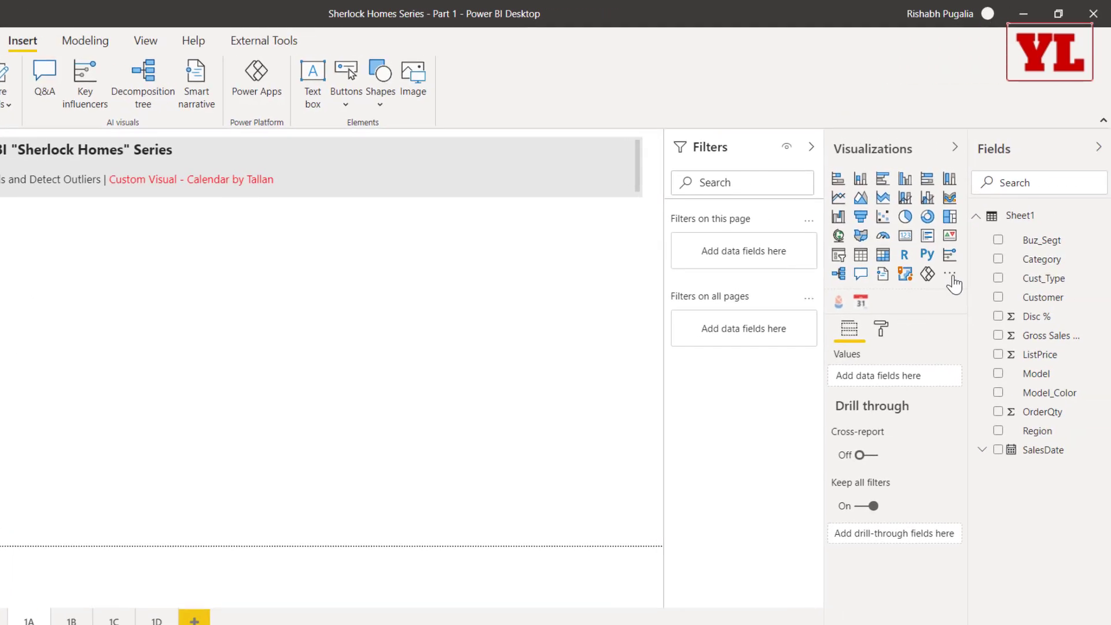
Search the AppSource visuals for "calendar" to find Calendar by Tallan, and close the visuals gallery
click(1036, 267)
click(979, 286)
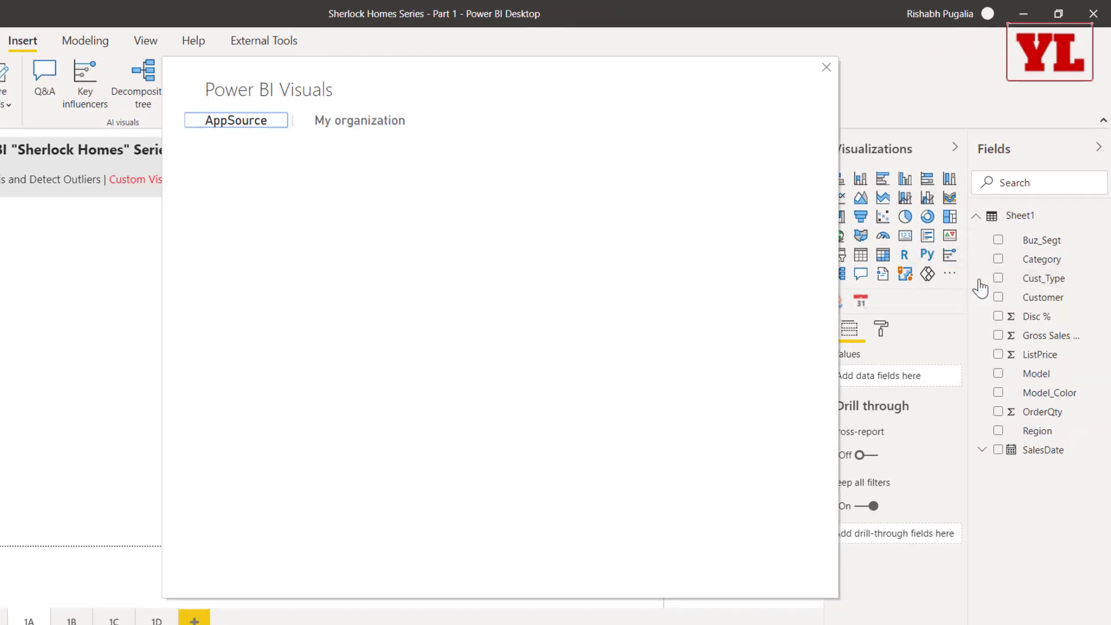
click(234, 170)
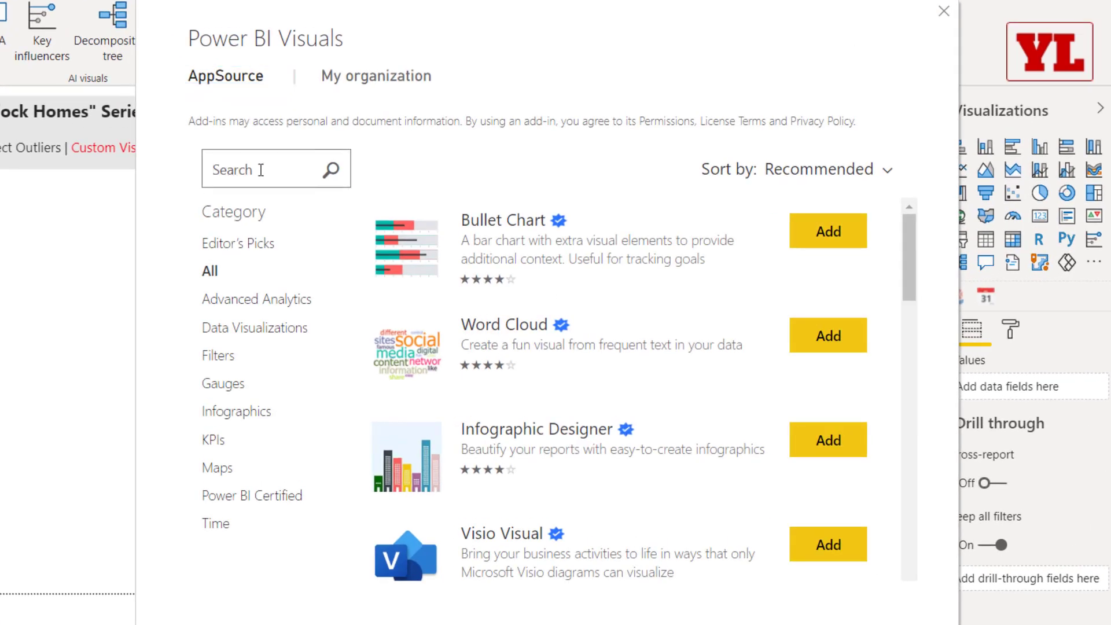
key(Return)
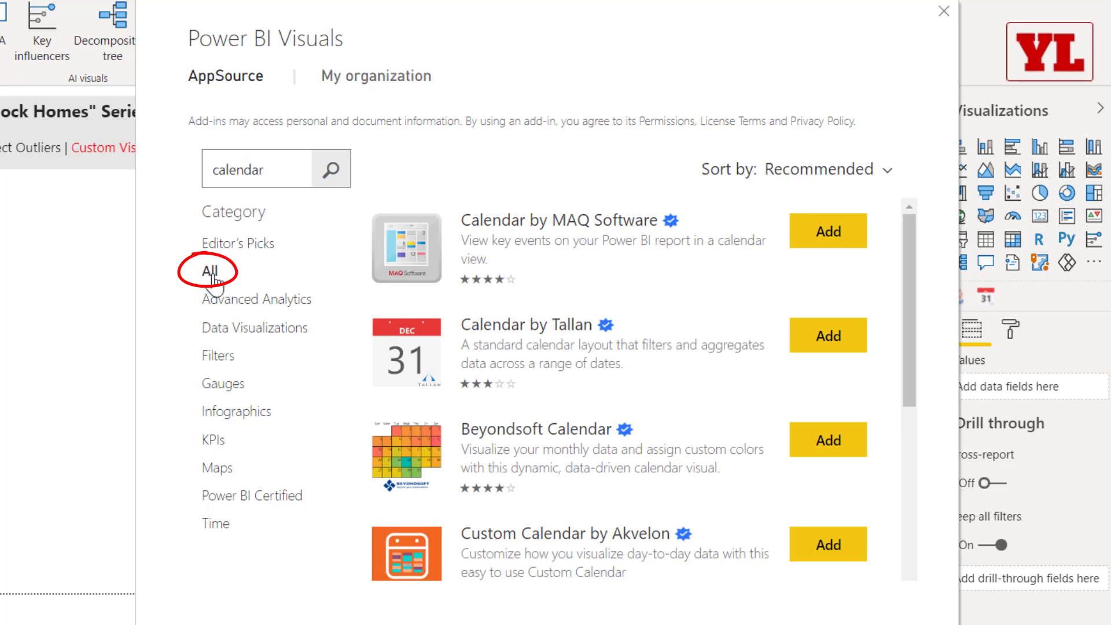
drag(263, 167, 221, 170)
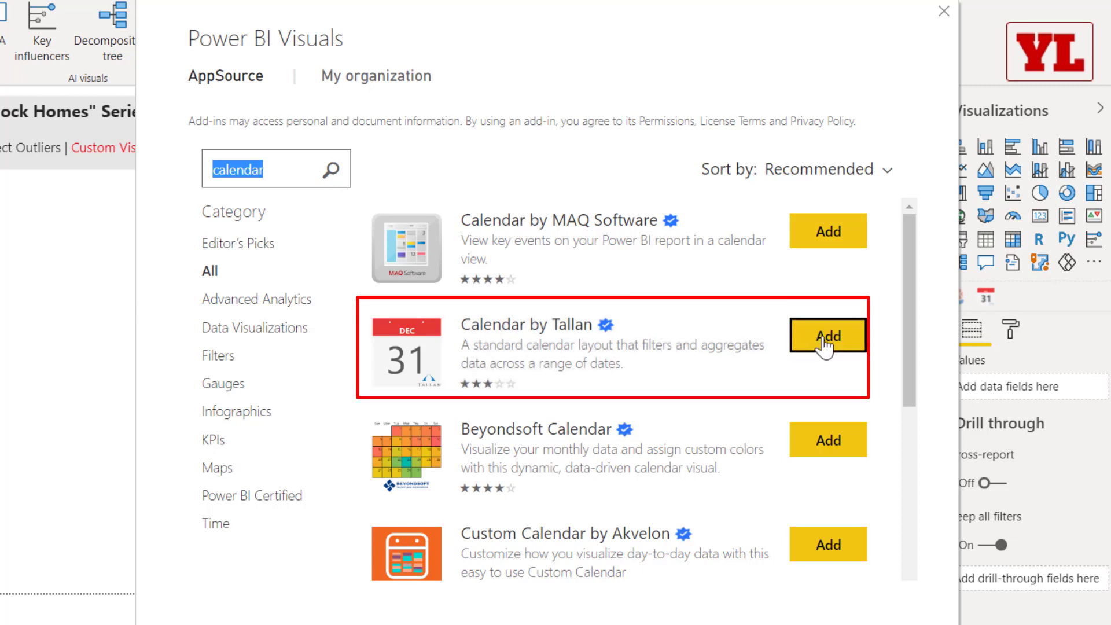
click(943, 12)
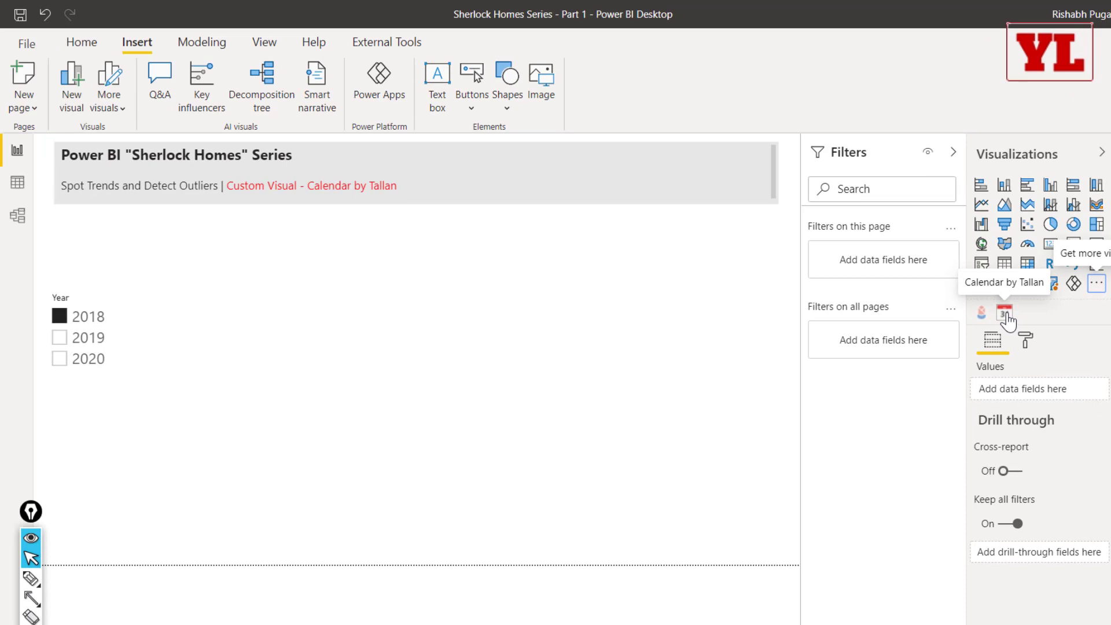
Insert a Calendar by Tallan visual, place it beside the Year slicer below the page header and enlarge it
click(1005, 314)
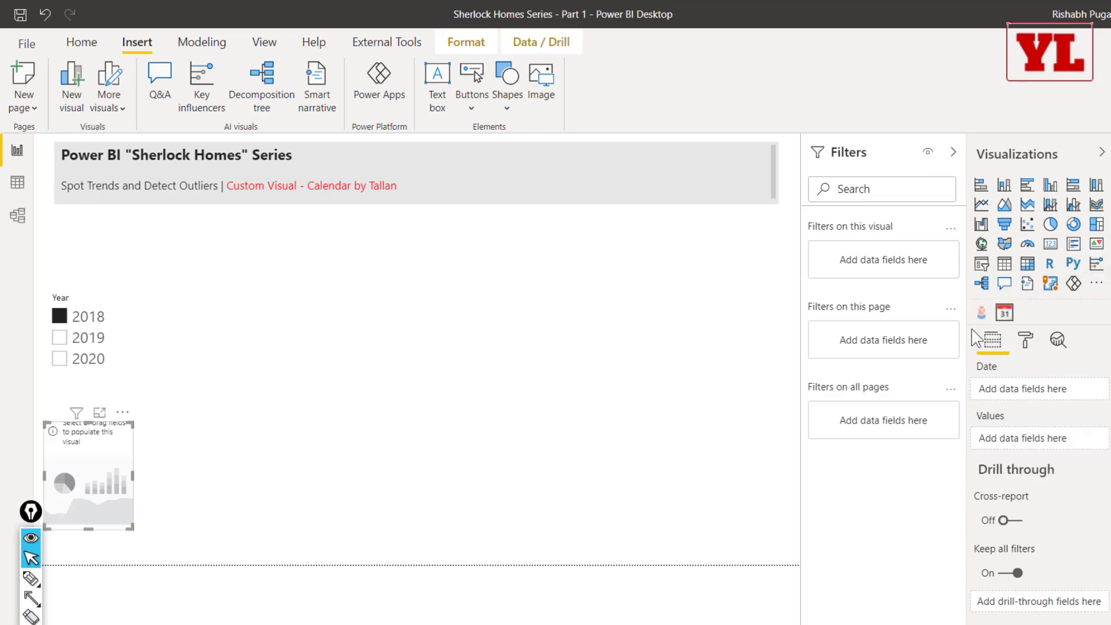
drag(117, 470, 291, 277)
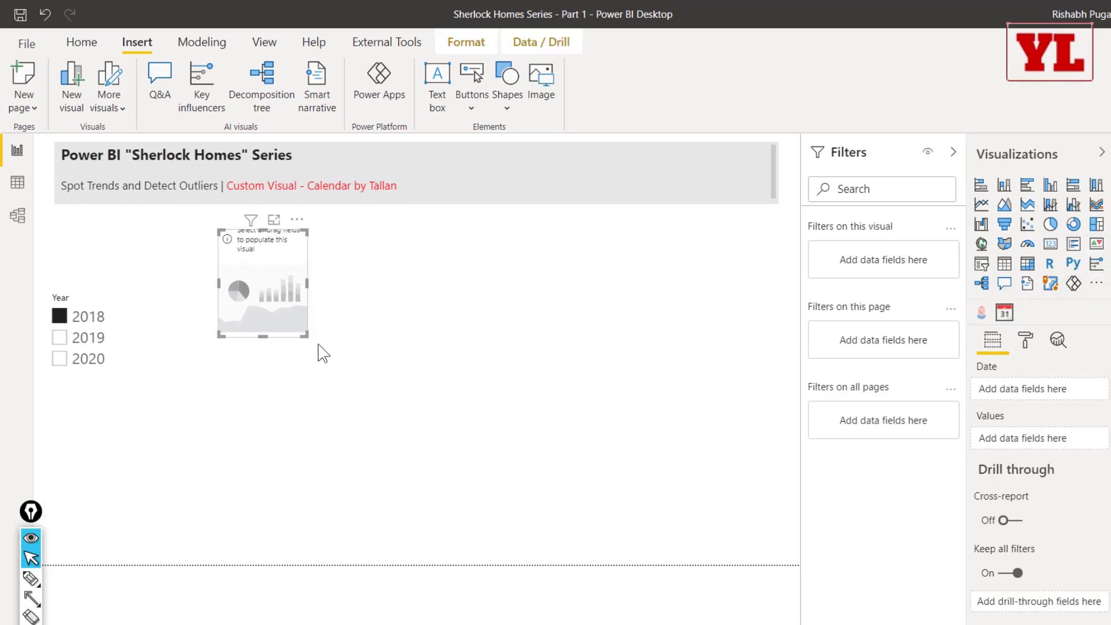
drag(305, 335, 674, 504)
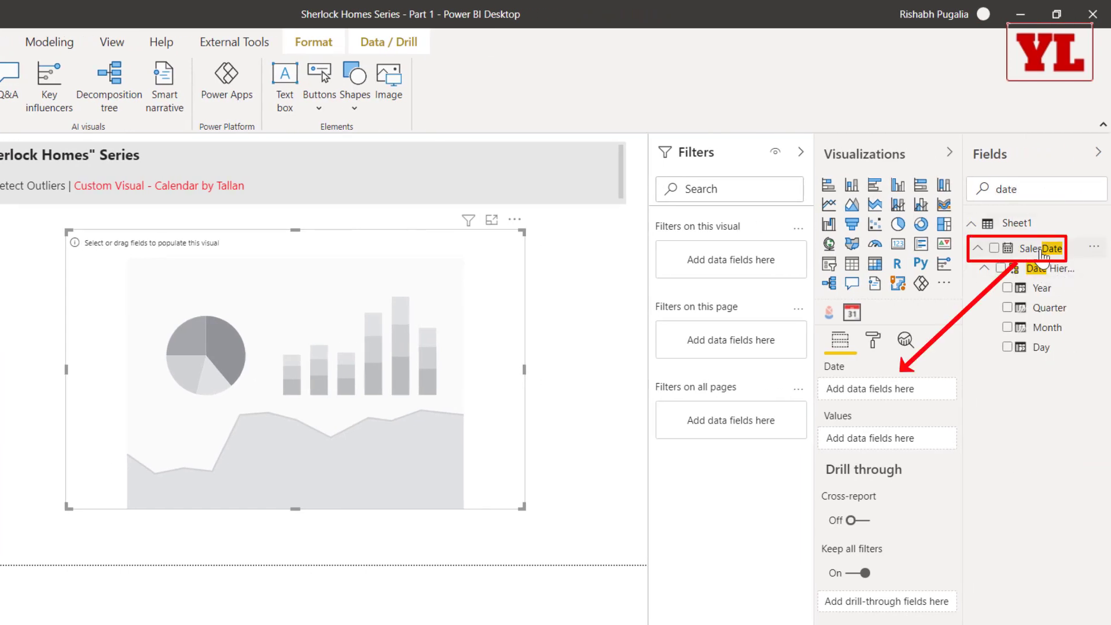
Assign SalesDate to the calendar's Date and Gross Sales Amt to its Values, using plain SalesDate instead of the date hierarchy
drag(1036, 255, 883, 400)
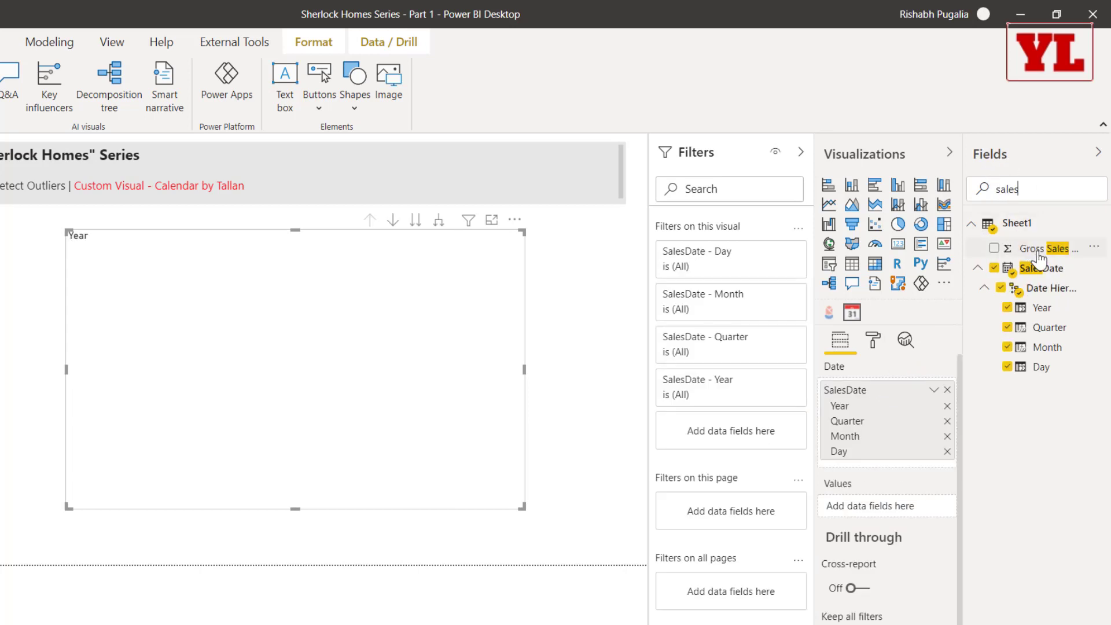
drag(1039, 259, 870, 520)
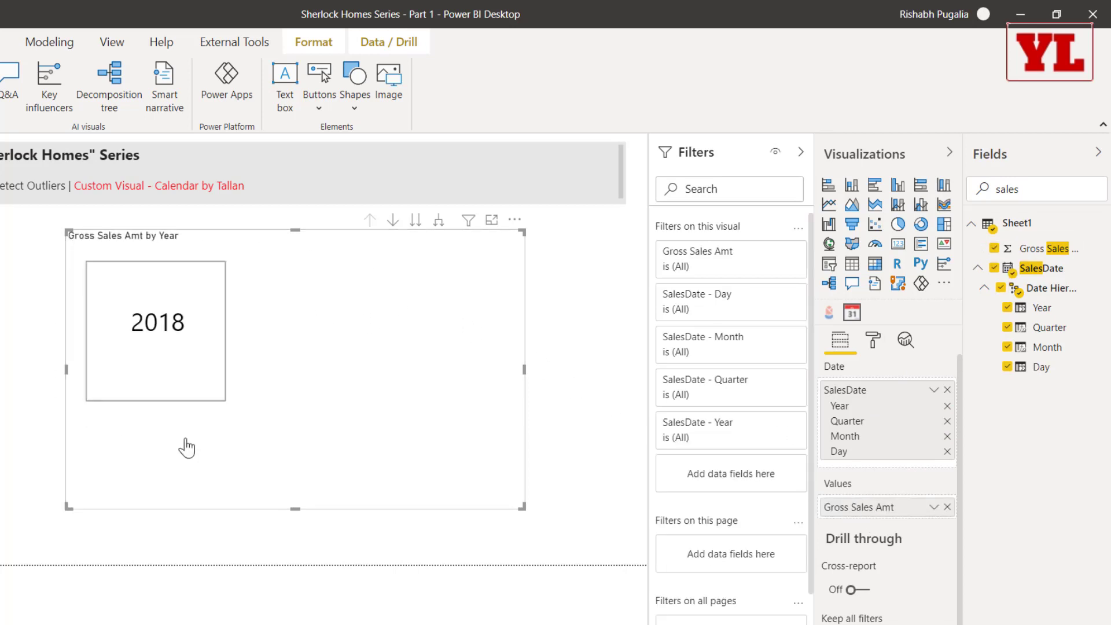
click(933, 391)
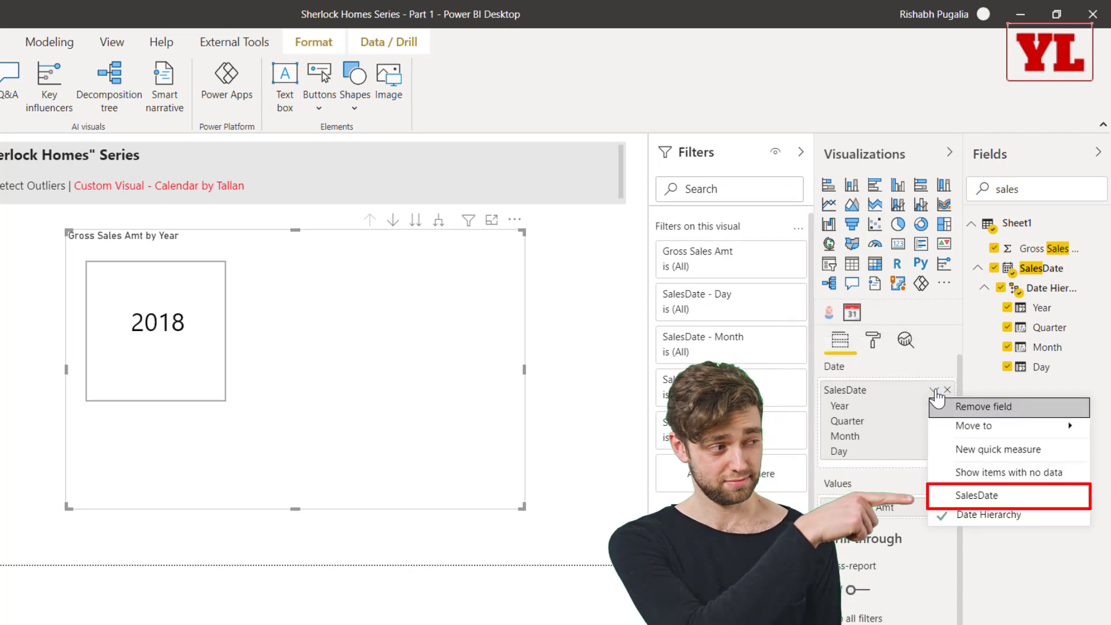
click(964, 496)
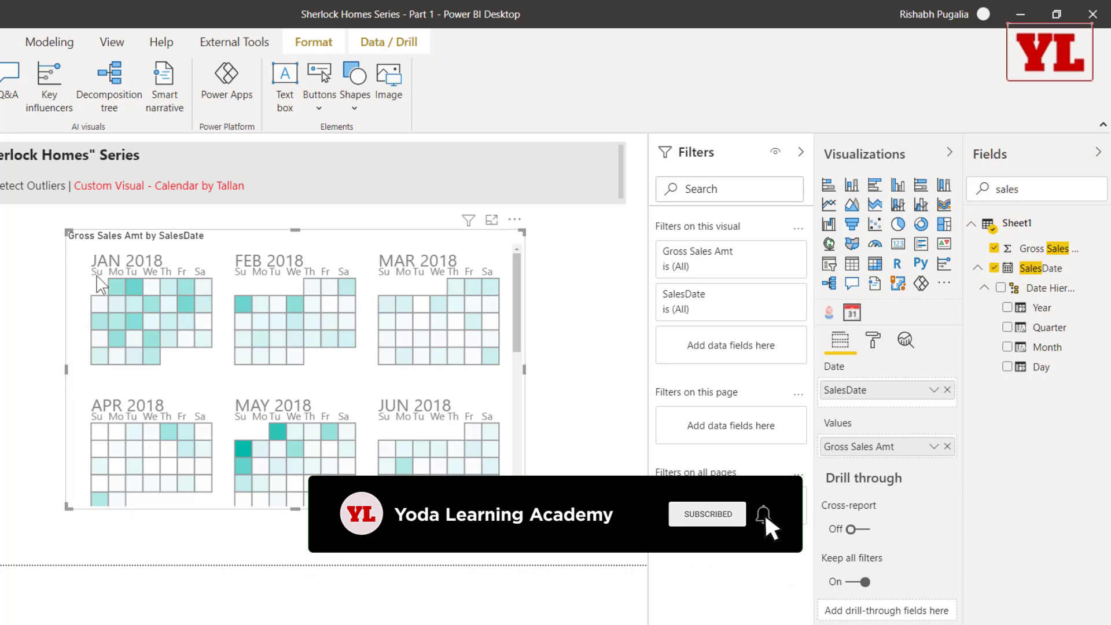
Set the calendar visual's layout to 6 columns in its calendar configurations
mouse_move(45, 238)
mouse_down()
mouse_move(520, 385)
mouse_move(508, 382)
mouse_up()
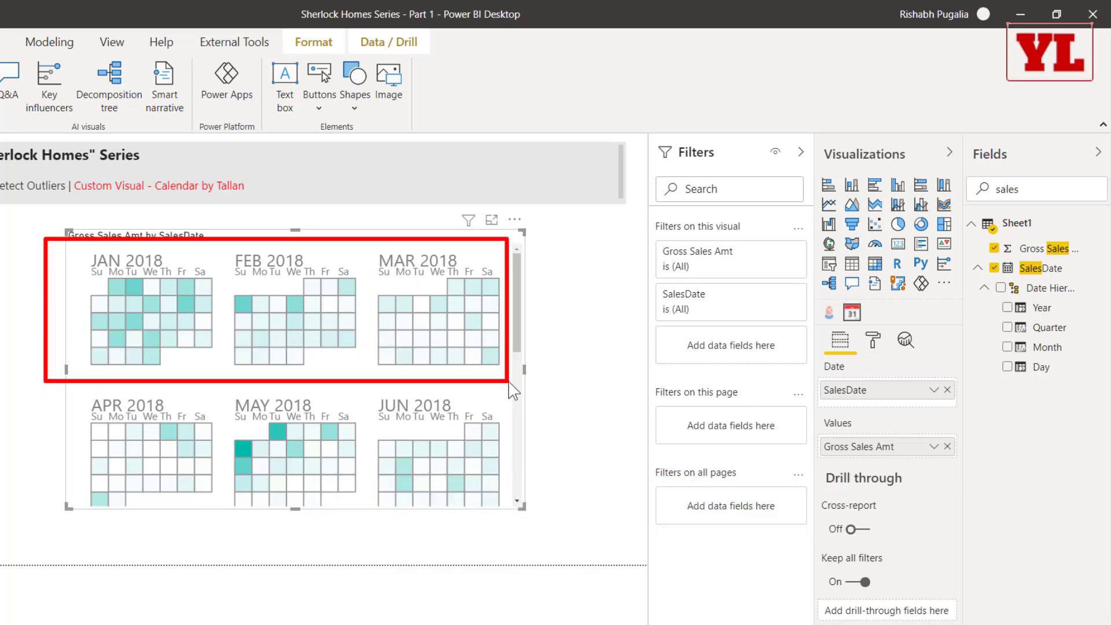
click(874, 343)
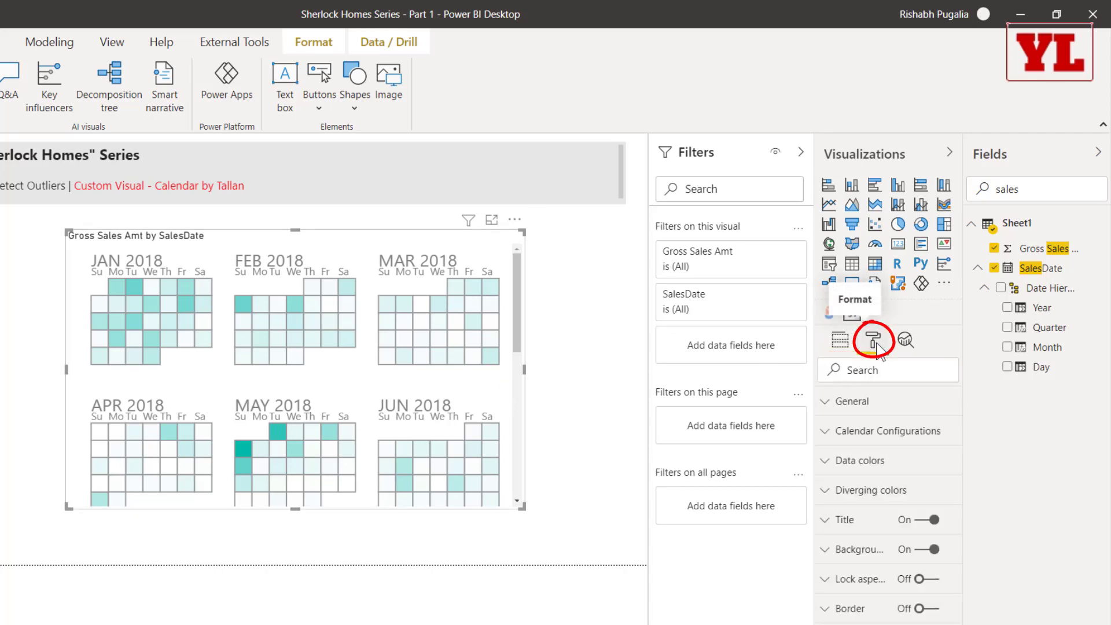
click(855, 435)
click(851, 532)
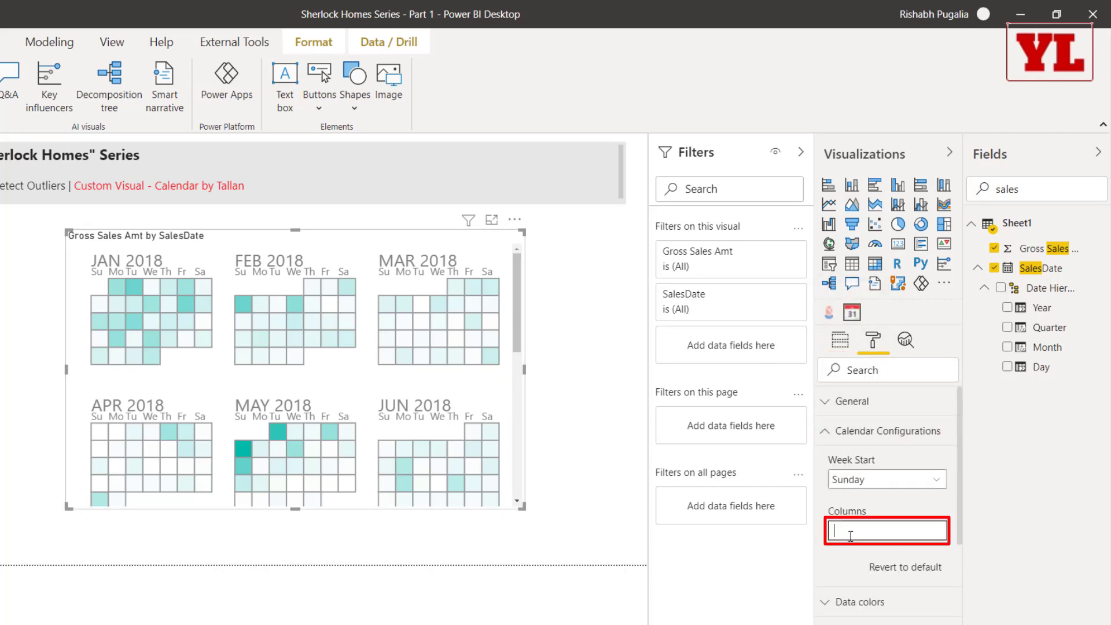
text(6)
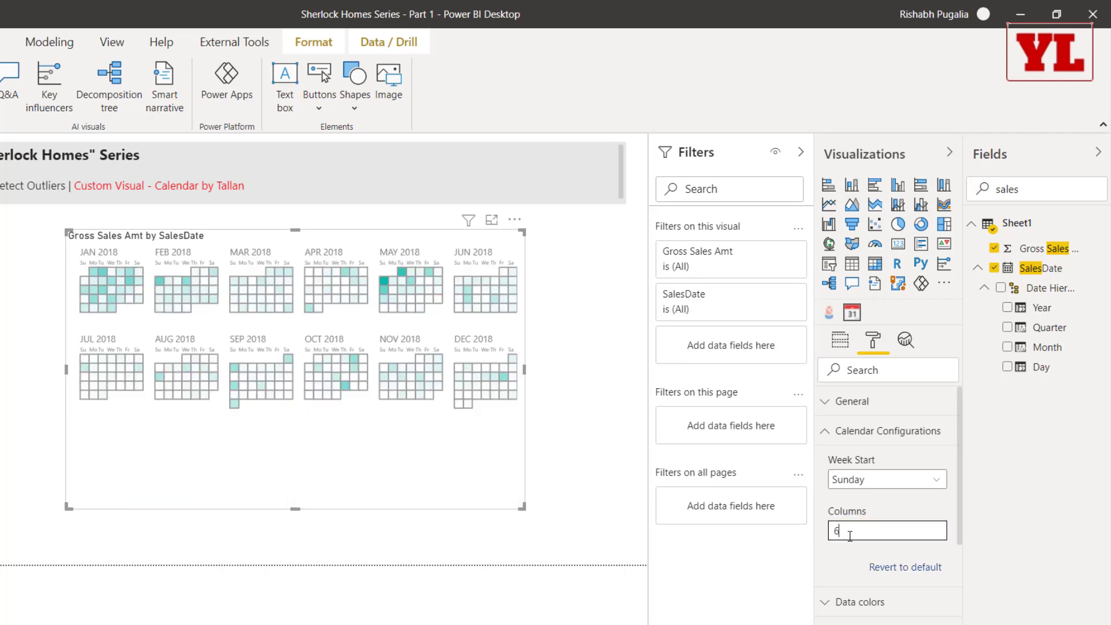
Set the calendar's week start to Monday and widen the visual to the edge of the page header
click(877, 480)
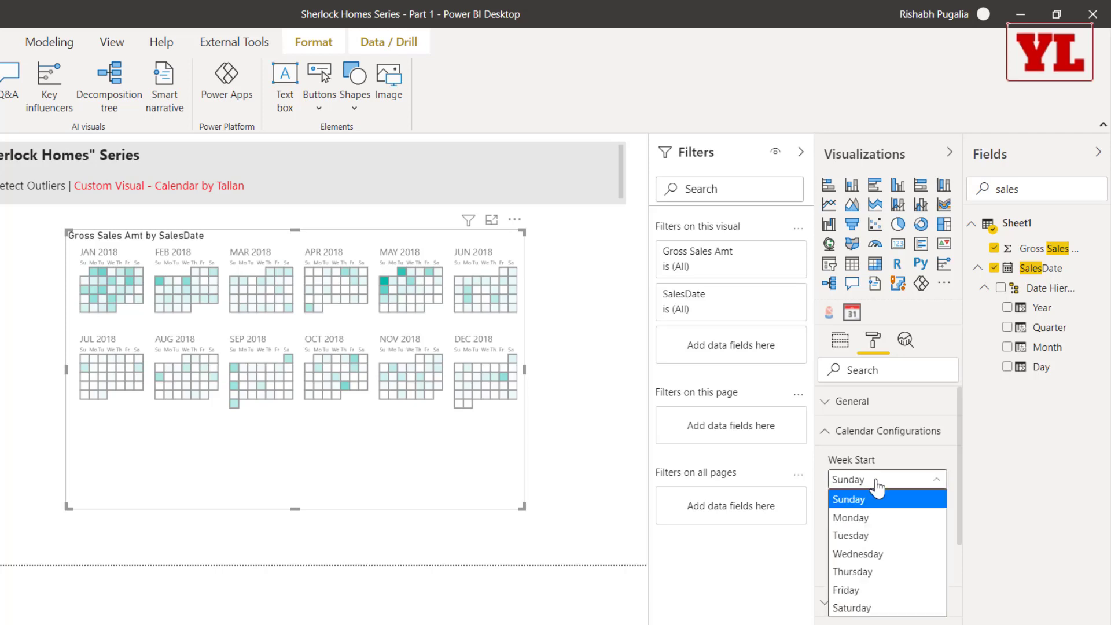
click(868, 517)
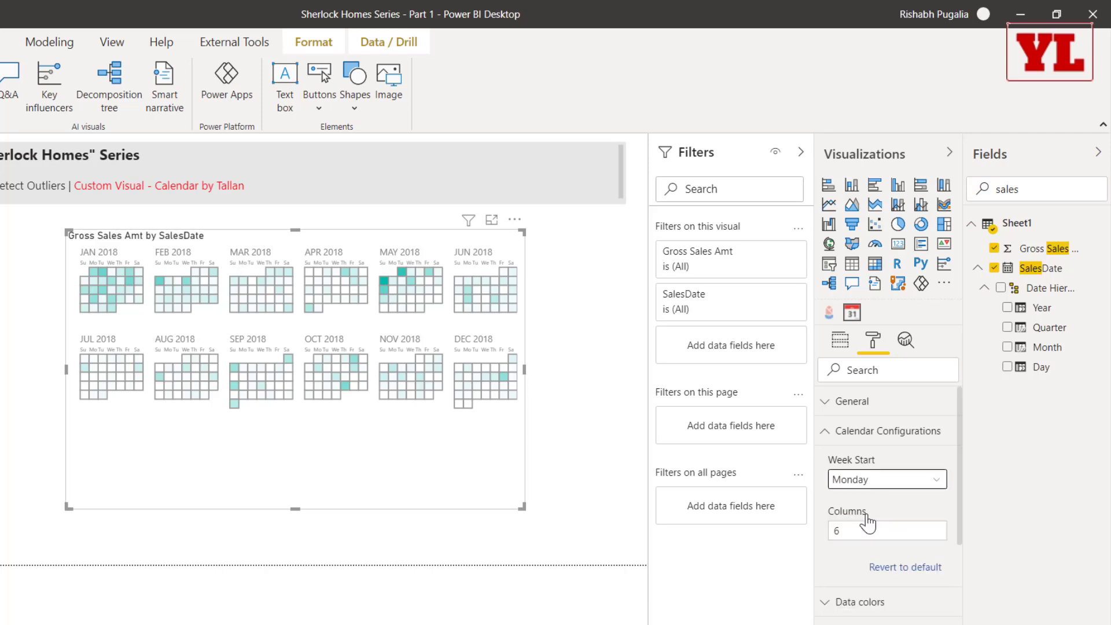
drag(523, 232, 625, 230)
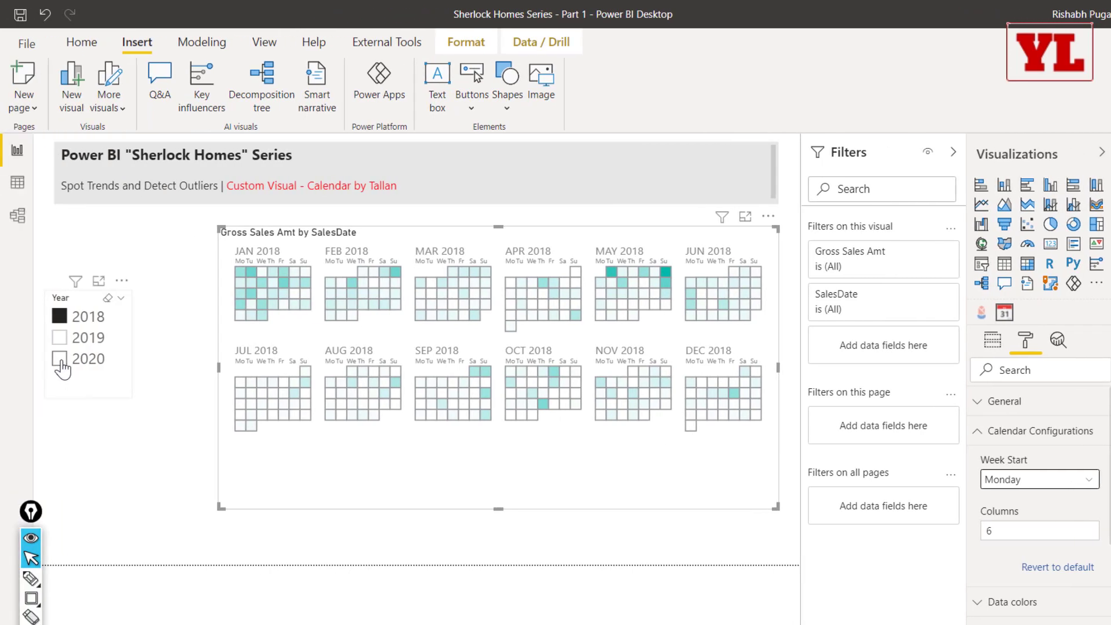
Switch the Year slicer between 2020 and 2019 to compare the daily sales patterns in the new calendar
click(61, 361)
click(60, 337)
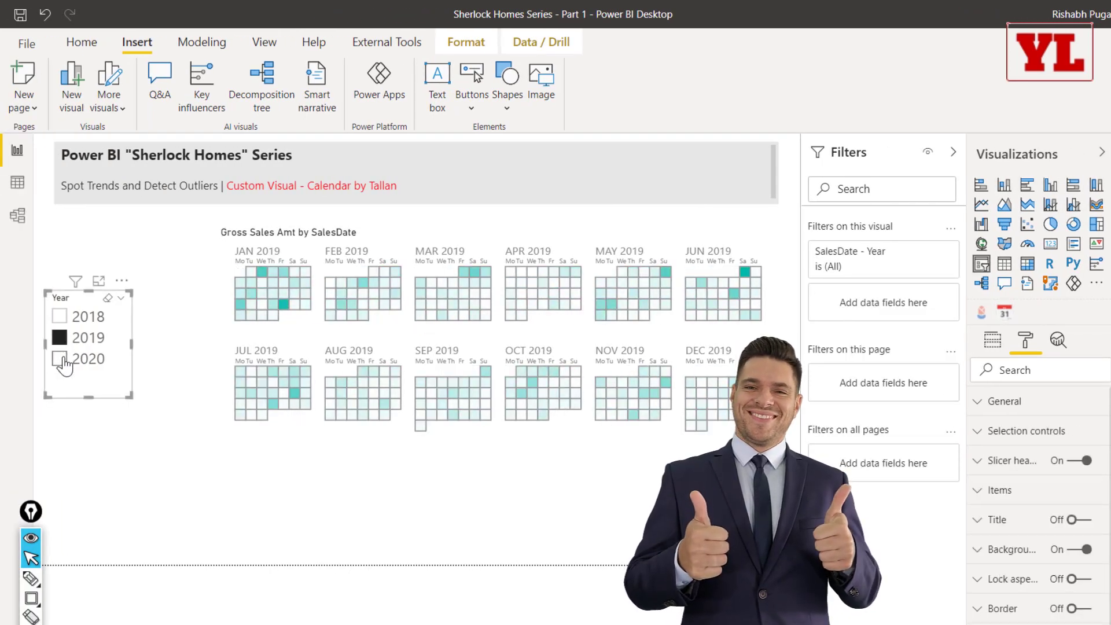
click(62, 360)
click(61, 341)
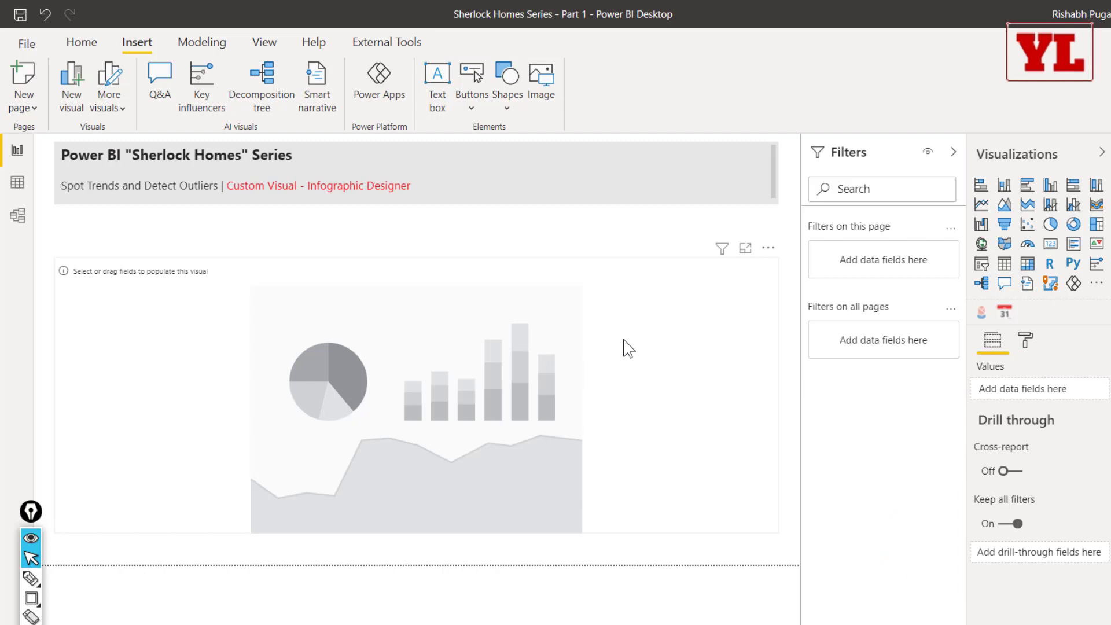
Delete the empty placeholder visual on the Infographic Designer page
click(629, 348)
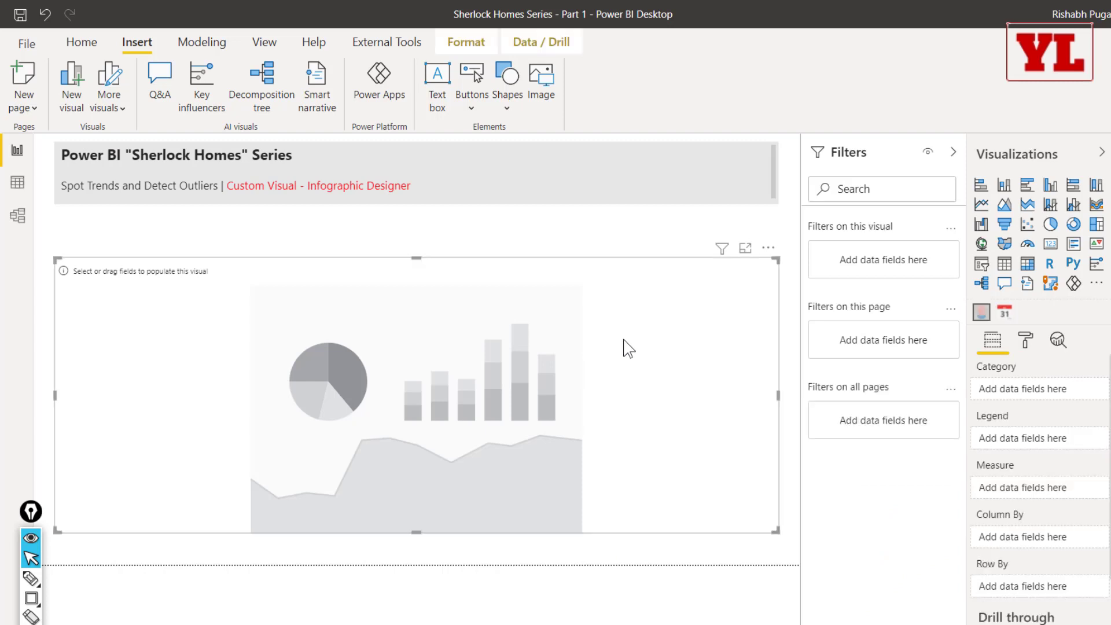
key(Delete)
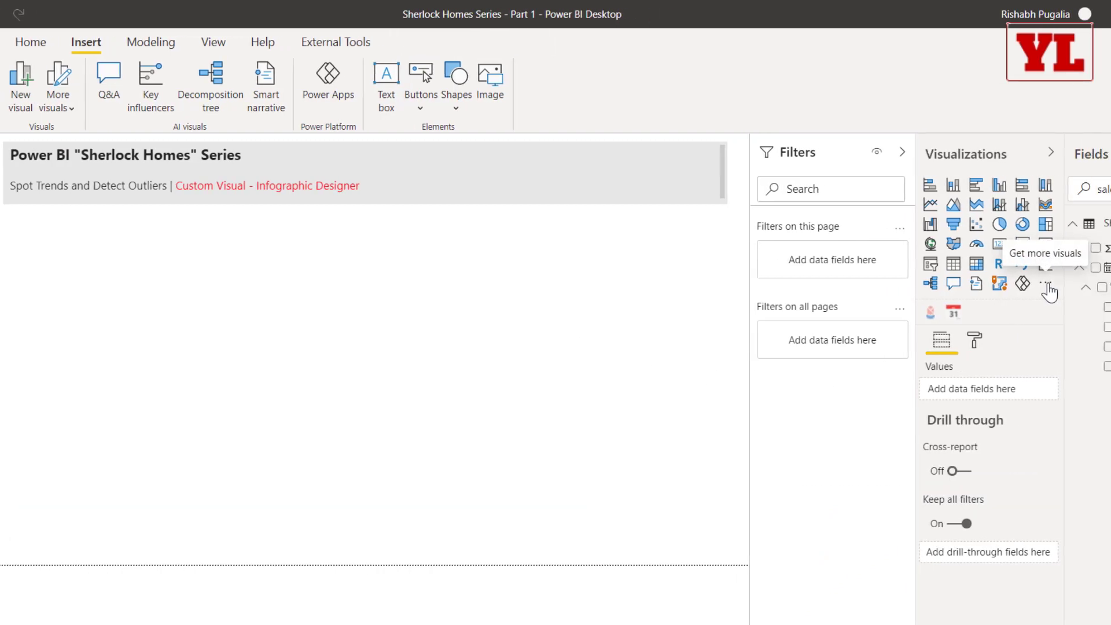
Browse the AppSource gallery of additional visuals for Infographic Designer and close the gallery
click(1097, 285)
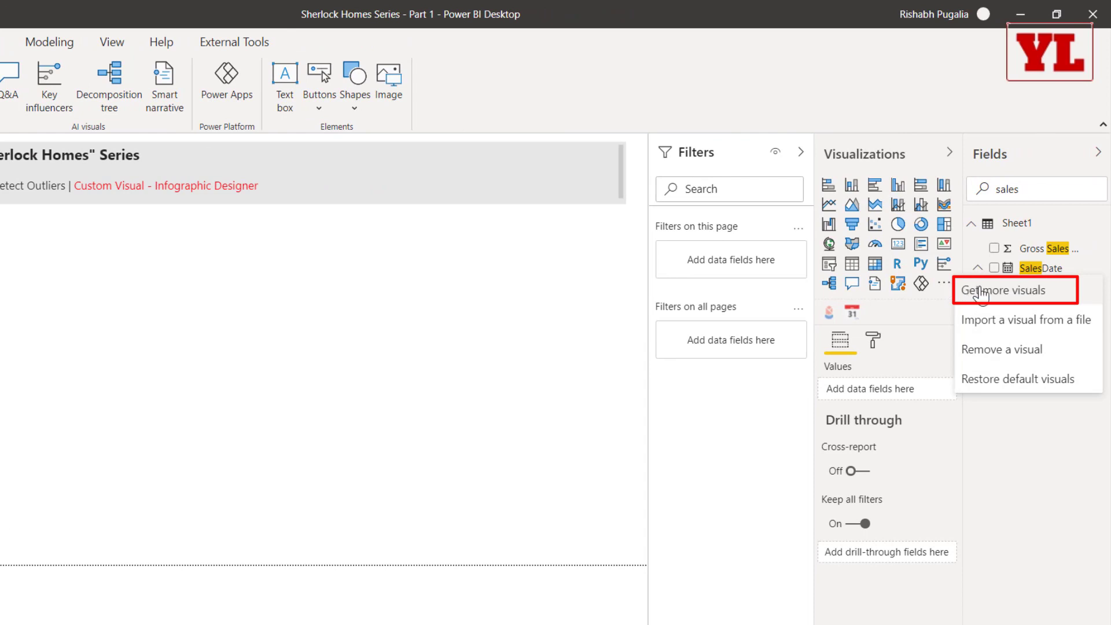
click(980, 291)
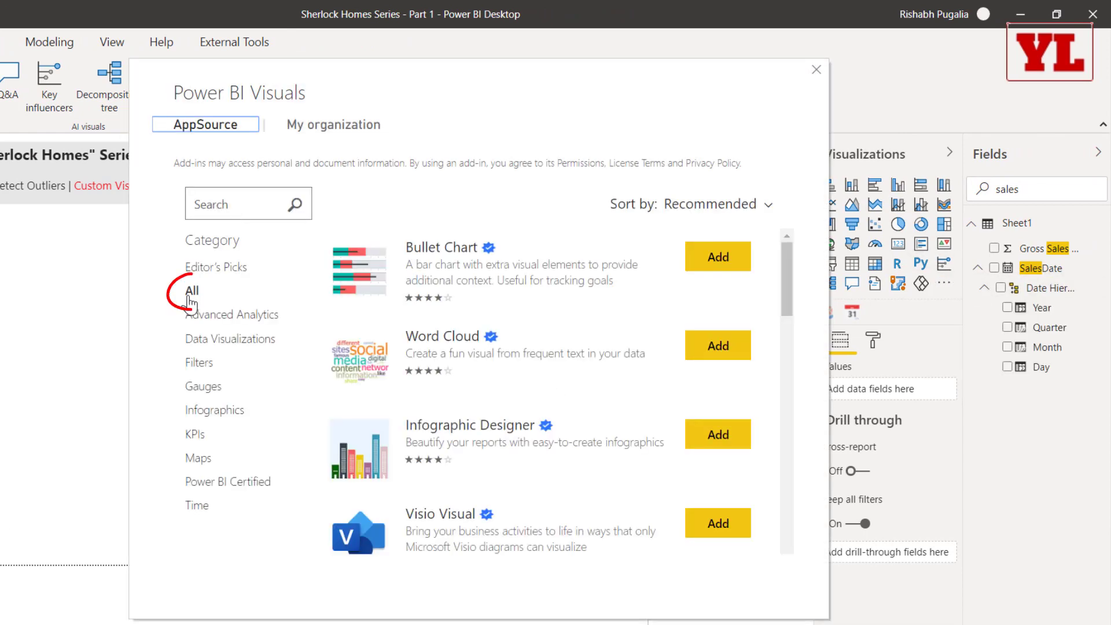
click(223, 200)
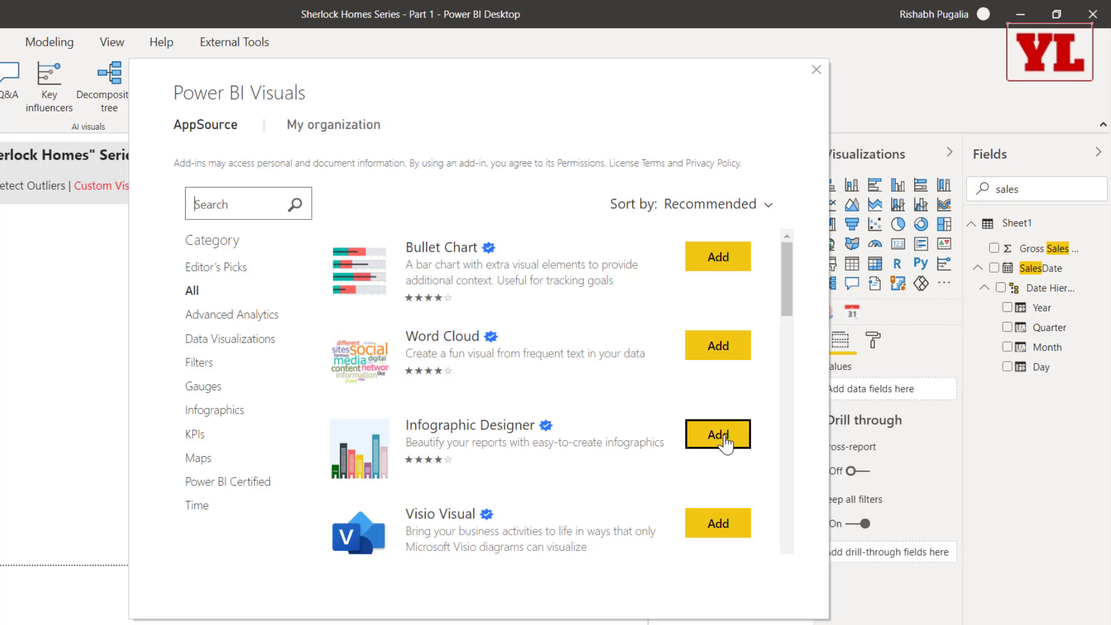
click(816, 70)
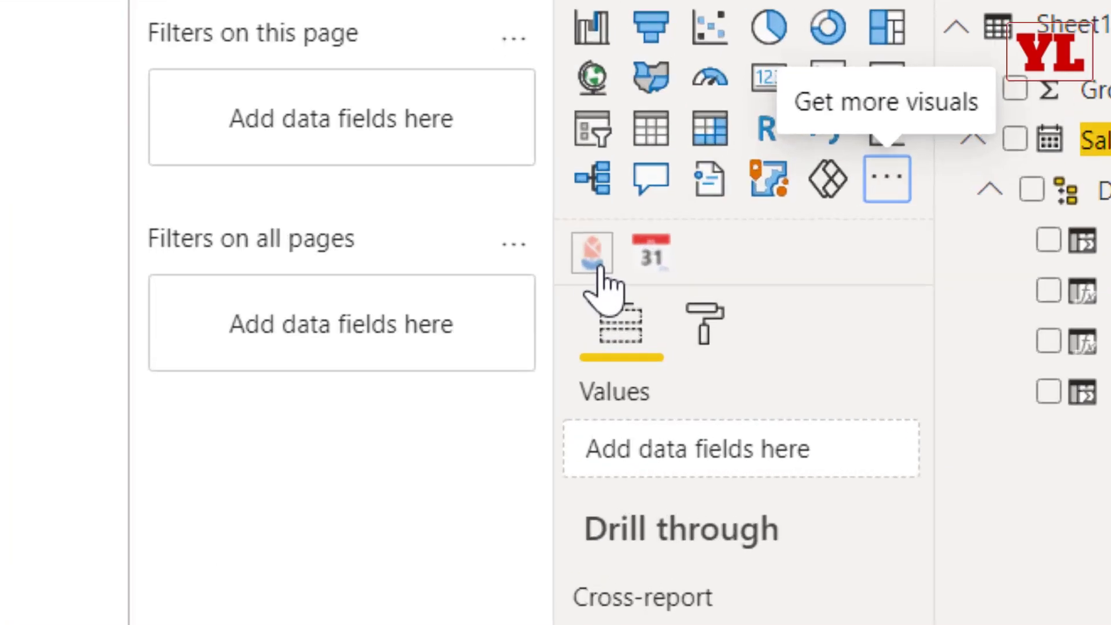
Insert an Infographic Designer visual on page 1B and stretch it down to just above the page's lower edge
click(549, 252)
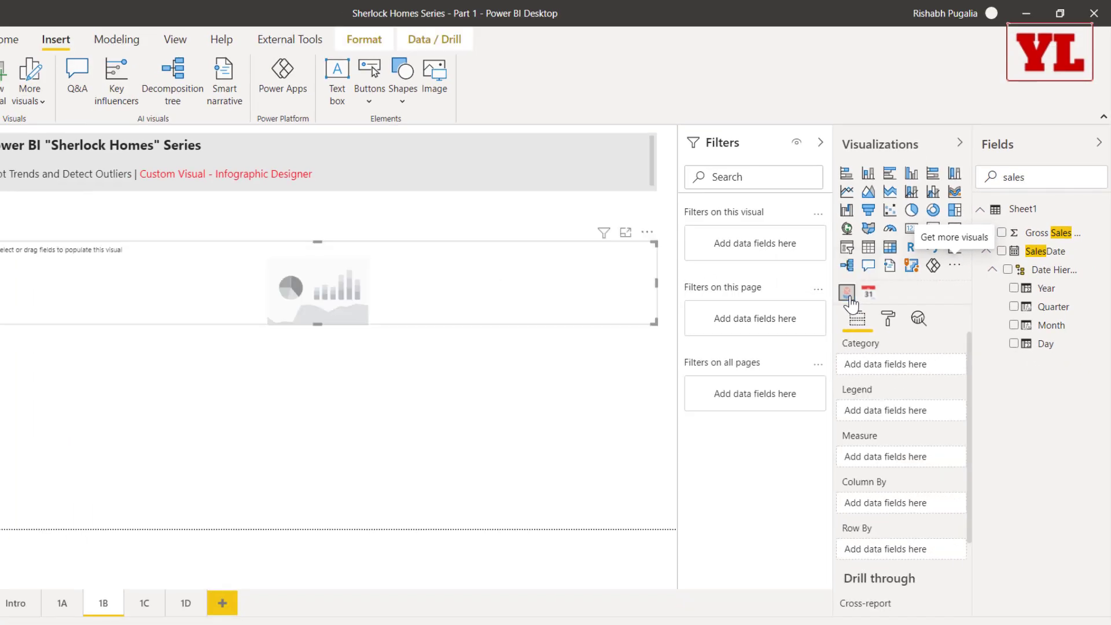
drag(653, 323, 654, 512)
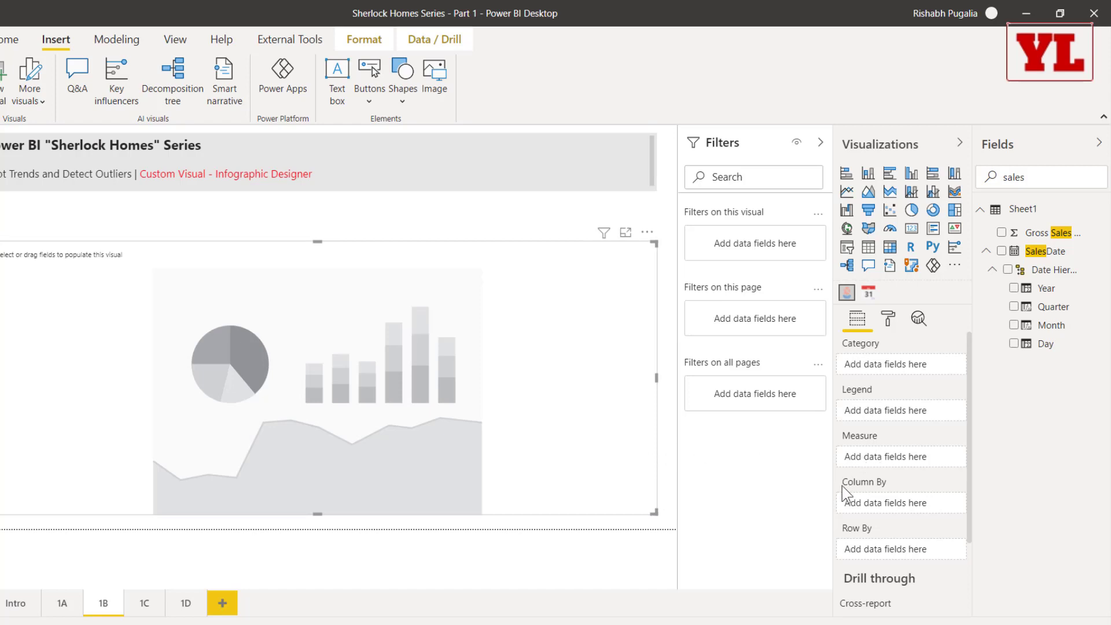
drag(829, 474, 910, 553)
drag(830, 429, 914, 471)
key(Escape)
Assign Cust_Type to the Infographic Designer visual's Category and the SalesDate Year to its Column By
key(BackSpace)
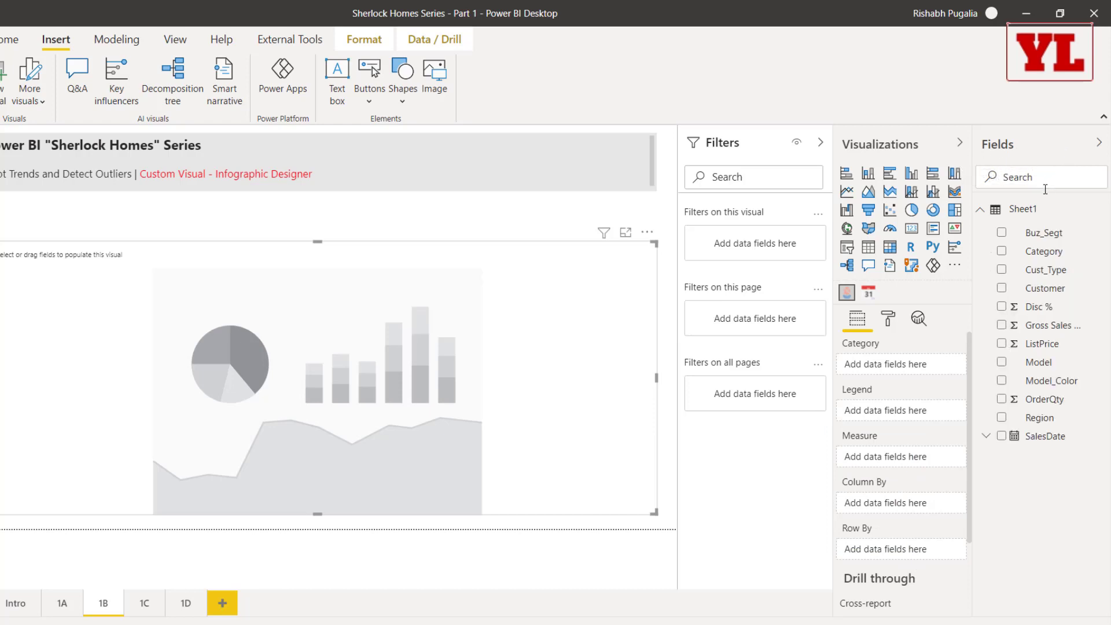
click(1045, 270)
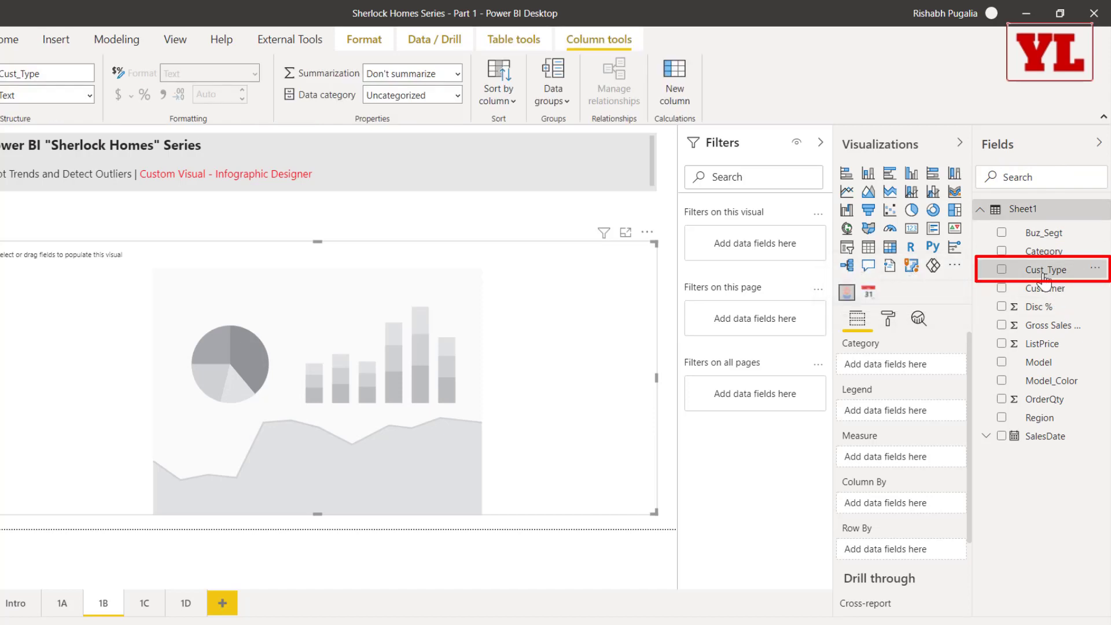
drag(1045, 275, 919, 367)
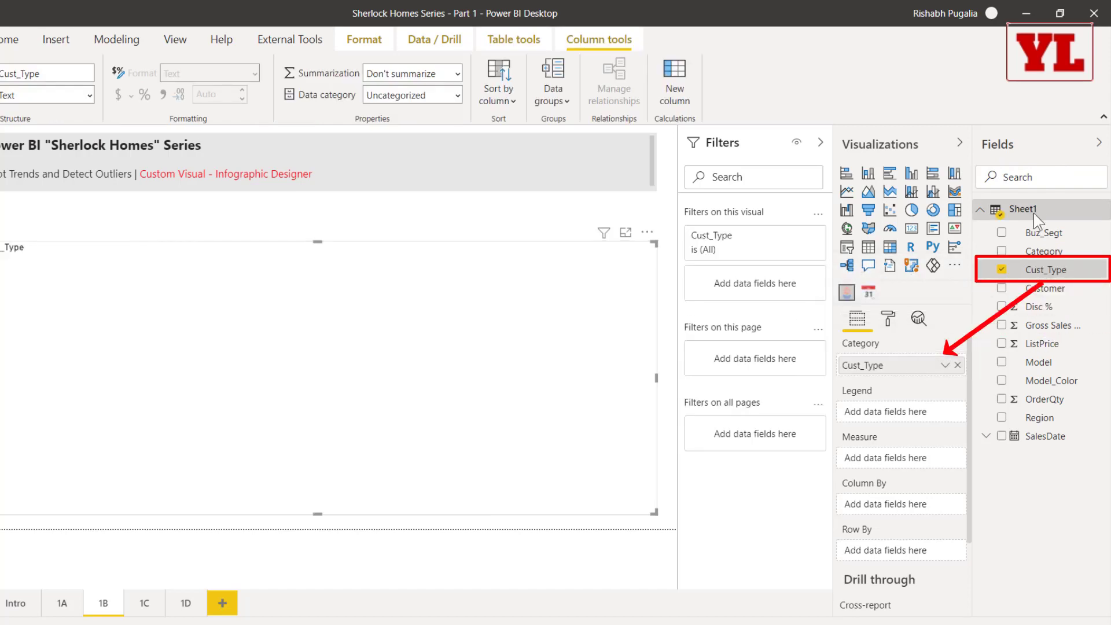
click(1046, 178)
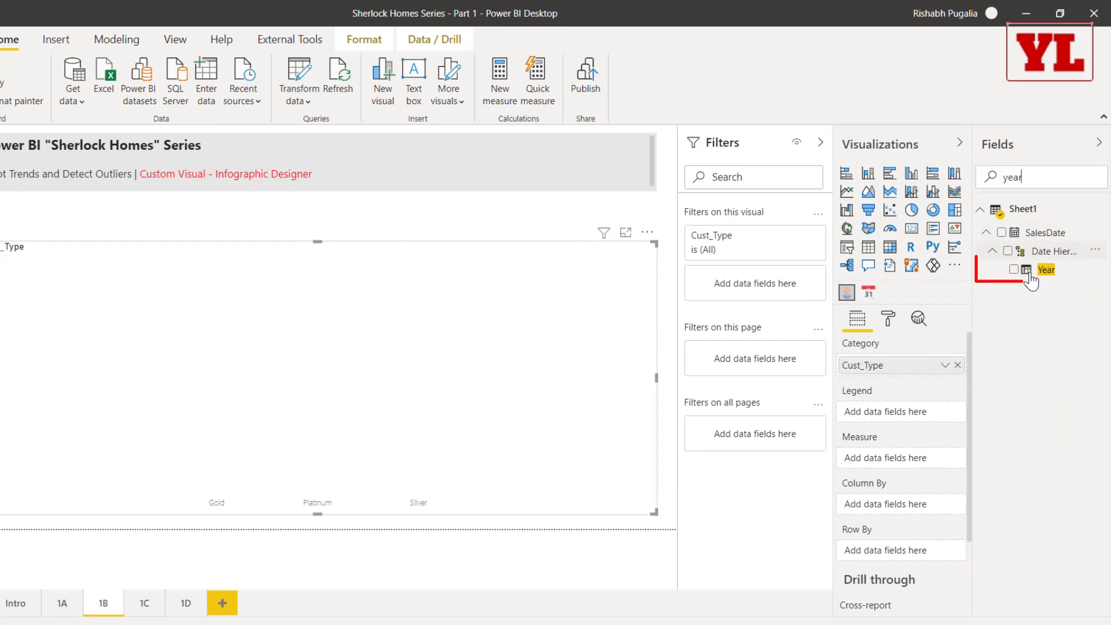
drag(1044, 270, 894, 514)
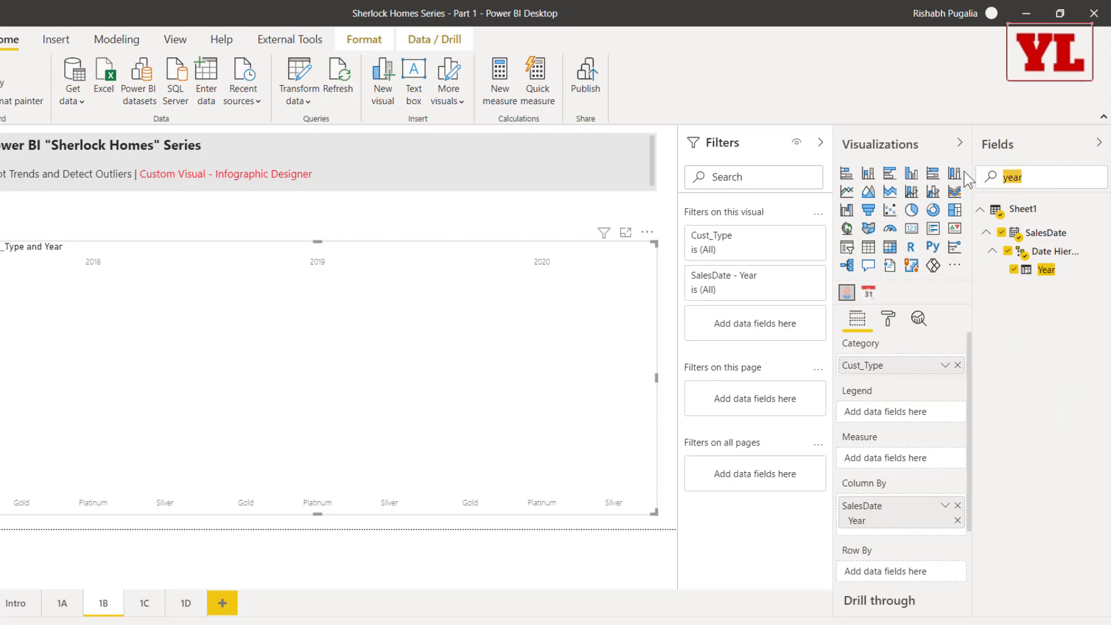
Assign Region to the visual's Row By and Gross Sales Amt to its Measure
text(region)
drag(1018, 234, 912, 573)
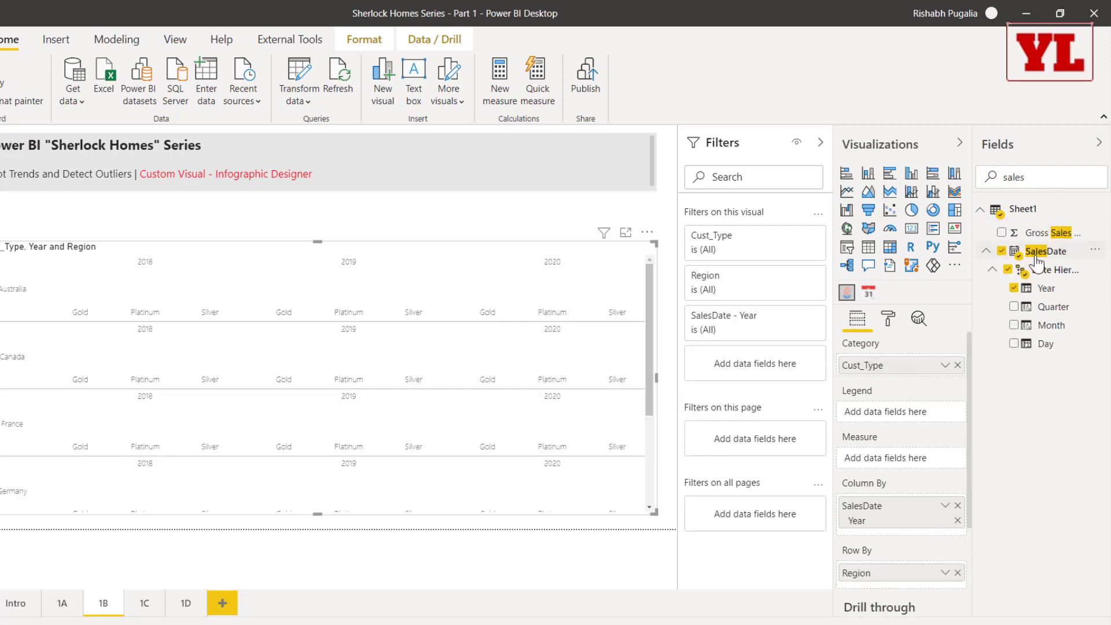
drag(1044, 233, 891, 471)
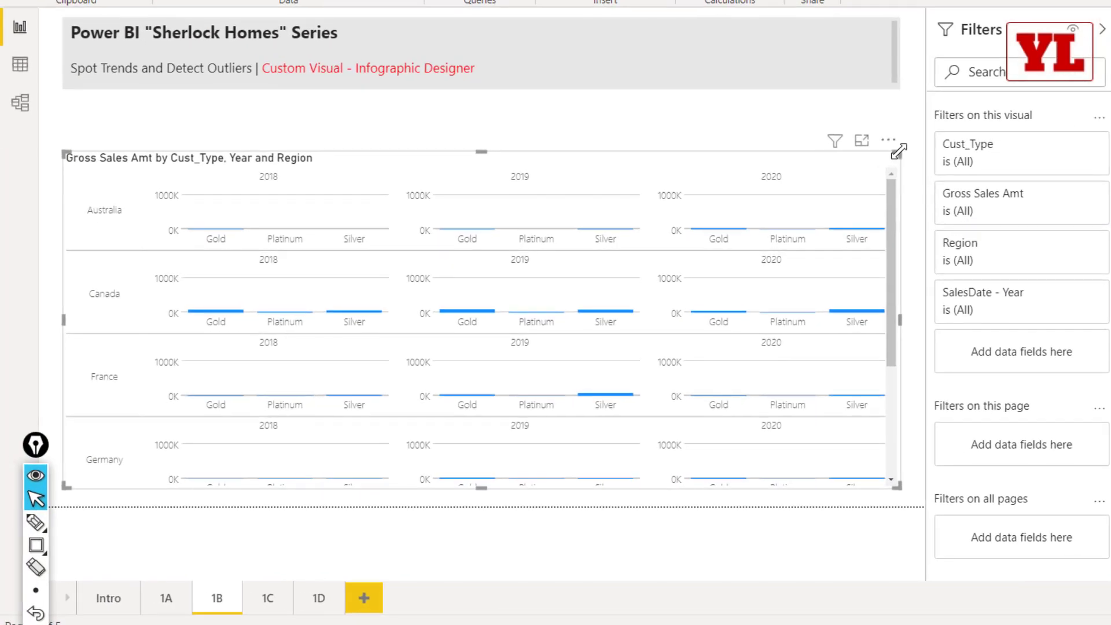
Extend the infographic visual up to the page header and collapse the Filters pane
drag(897, 105, 895, 100)
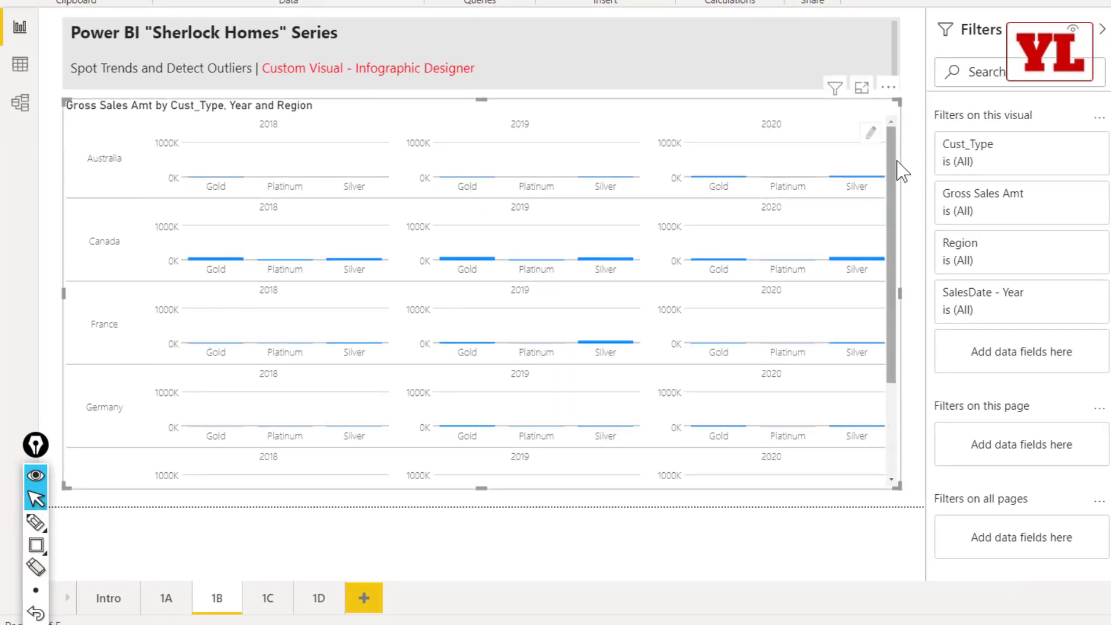
scroll(900, 208, down, 3)
scroll(900, 154, up, 3)
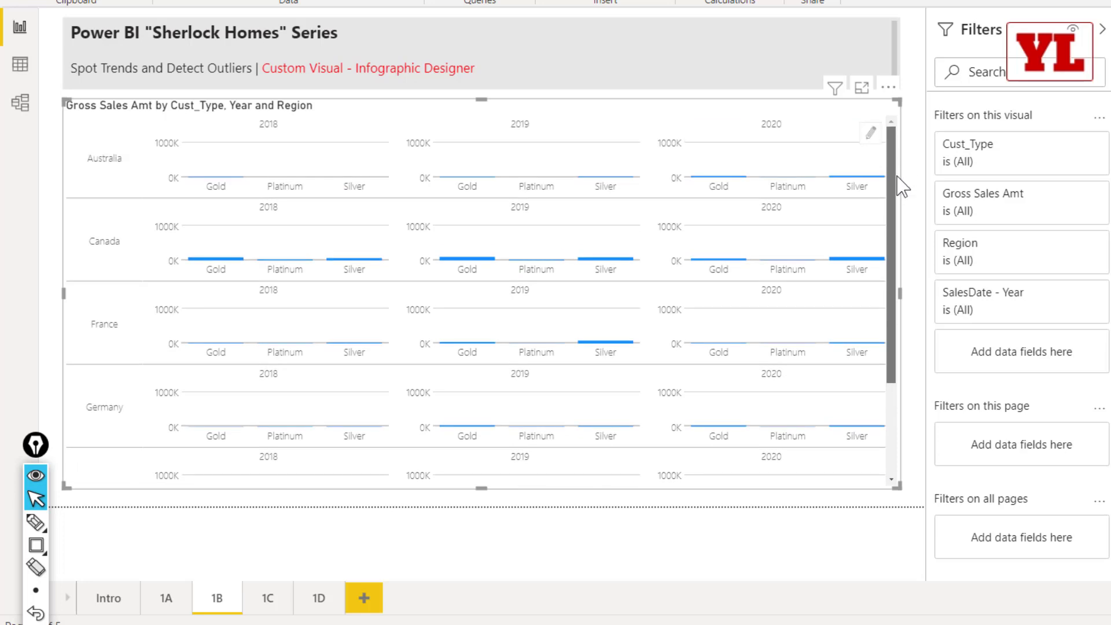
scroll(891, 260, down, 3)
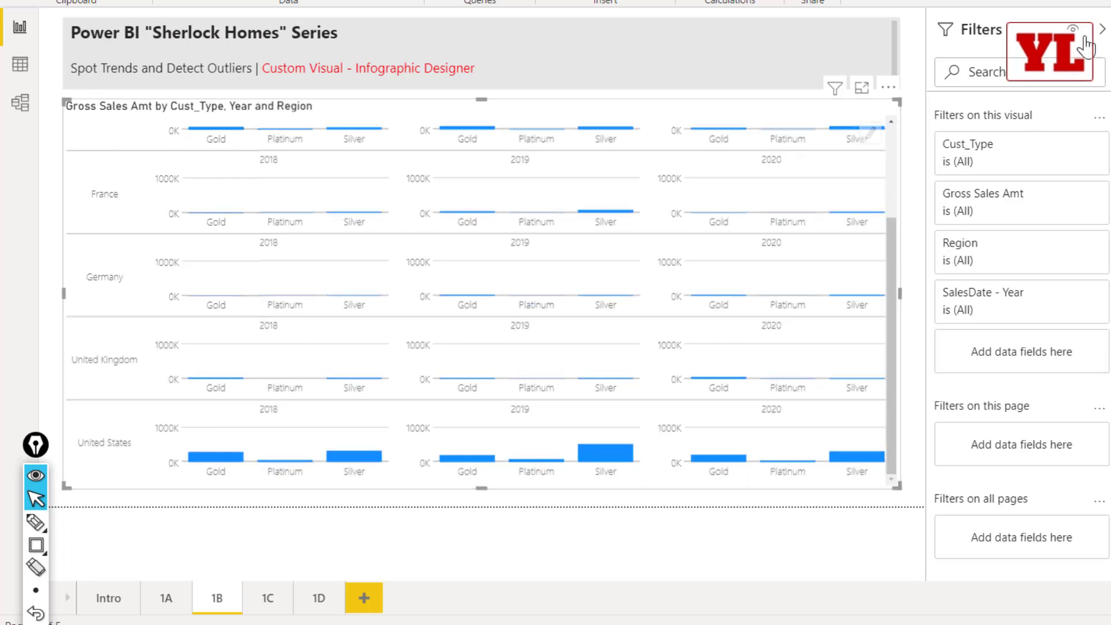
click(1101, 29)
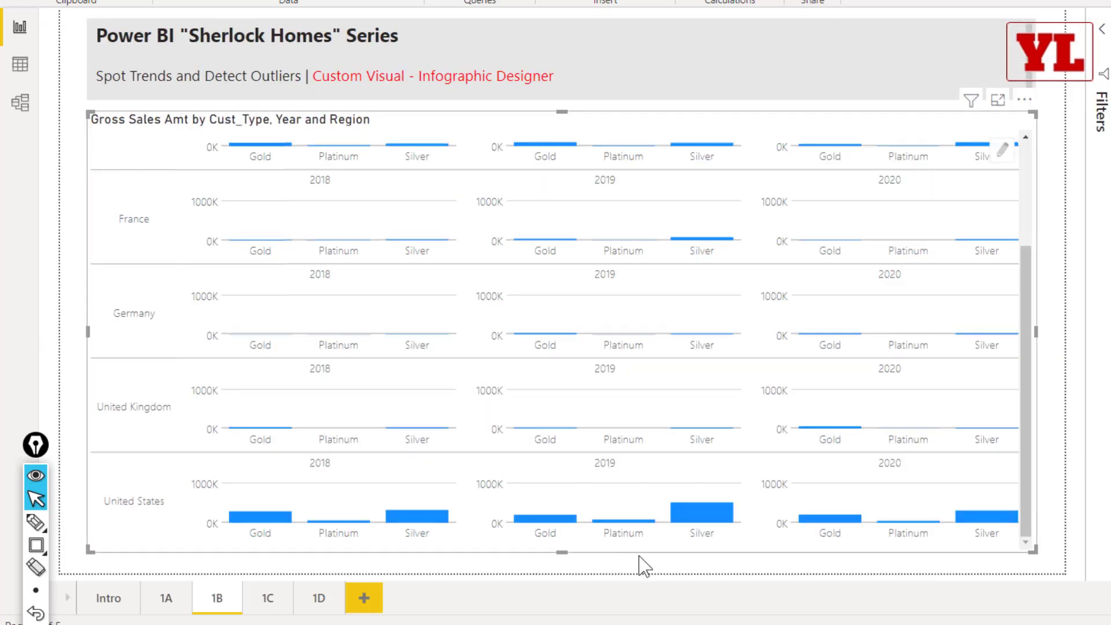
Mark and review the region labels, customer types and year headings across the small multiples
key(ctrl+shift+r)
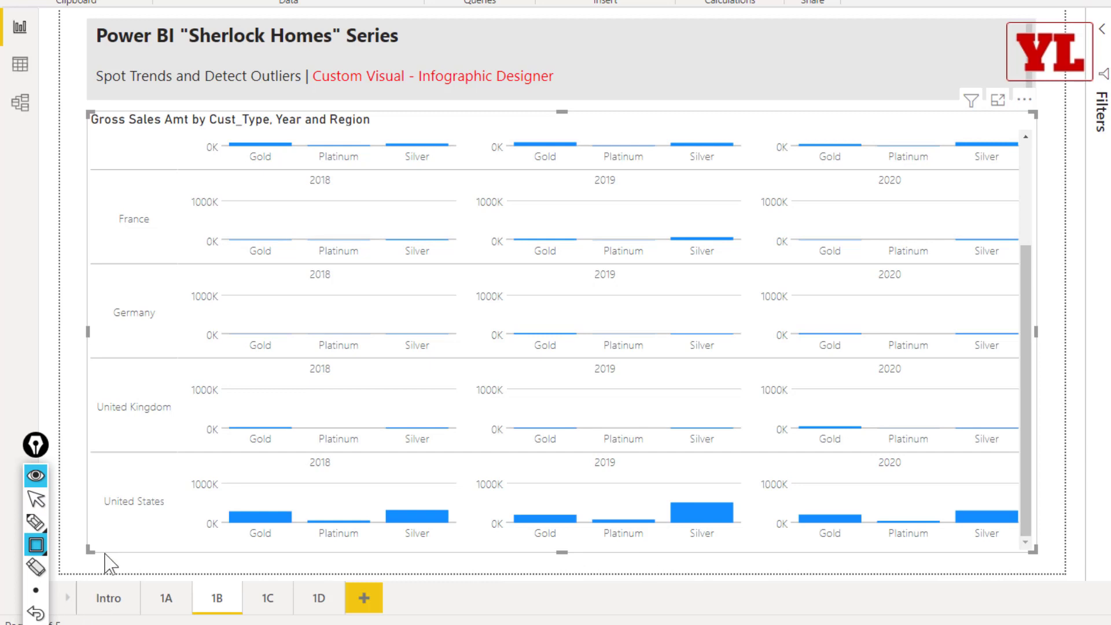
mouse_move(97, 520)
mouse_down()
mouse_move(149, 523)
mouse_move(154, 148)
mouse_move(166, 121)
mouse_up()
drag(236, 234, 444, 257)
drag(306, 286, 337, 266)
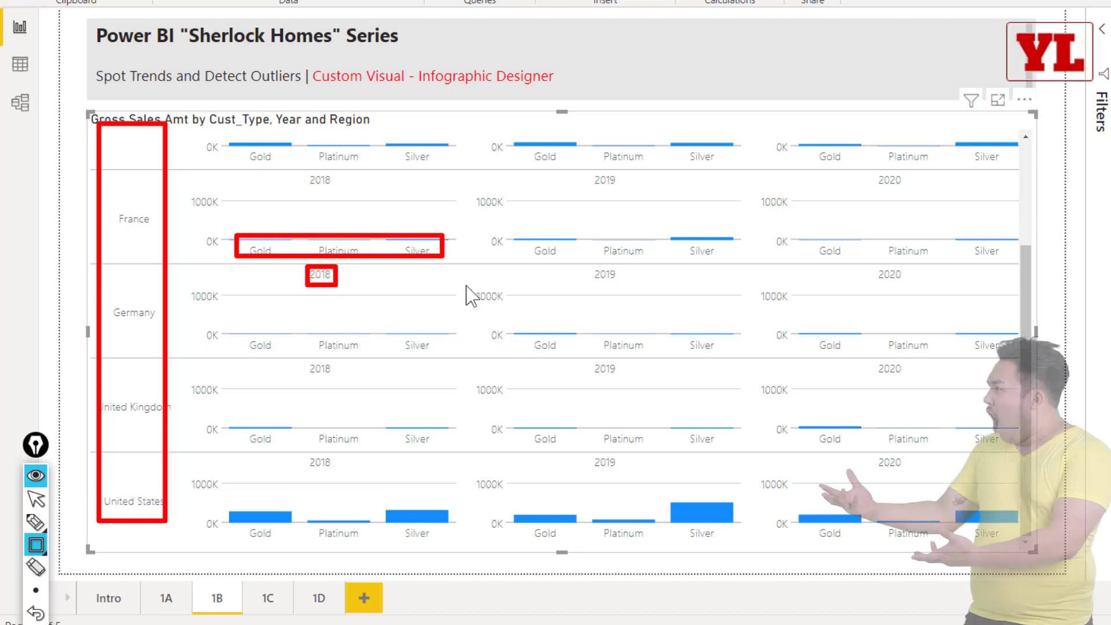
drag(570, 256, 620, 283)
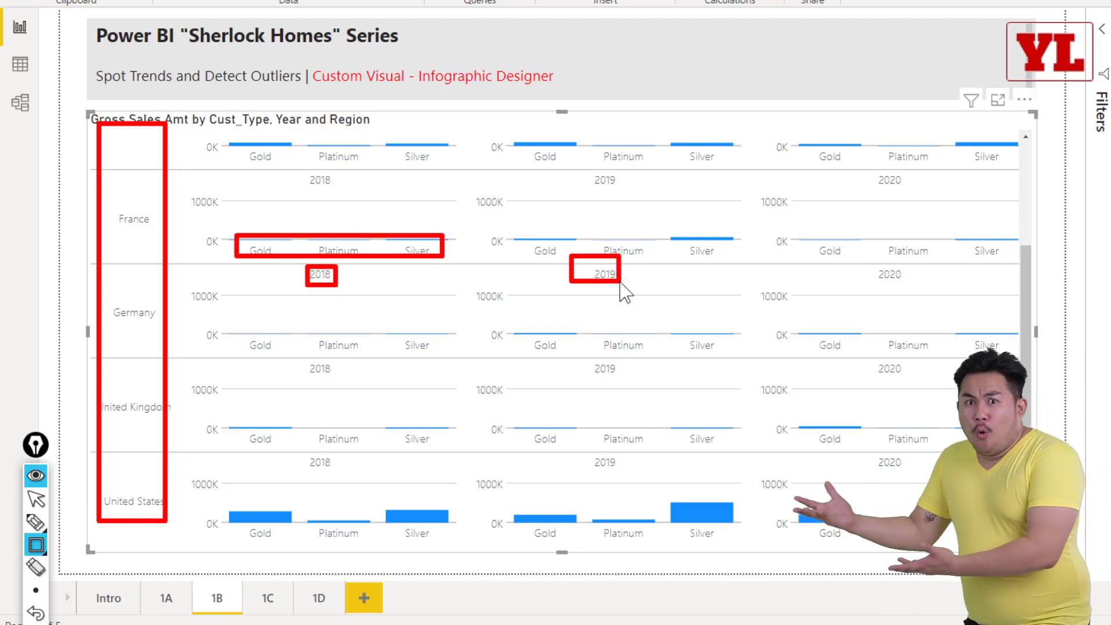
key(ctrl+shift+7)
key(ctrl+shift+2)
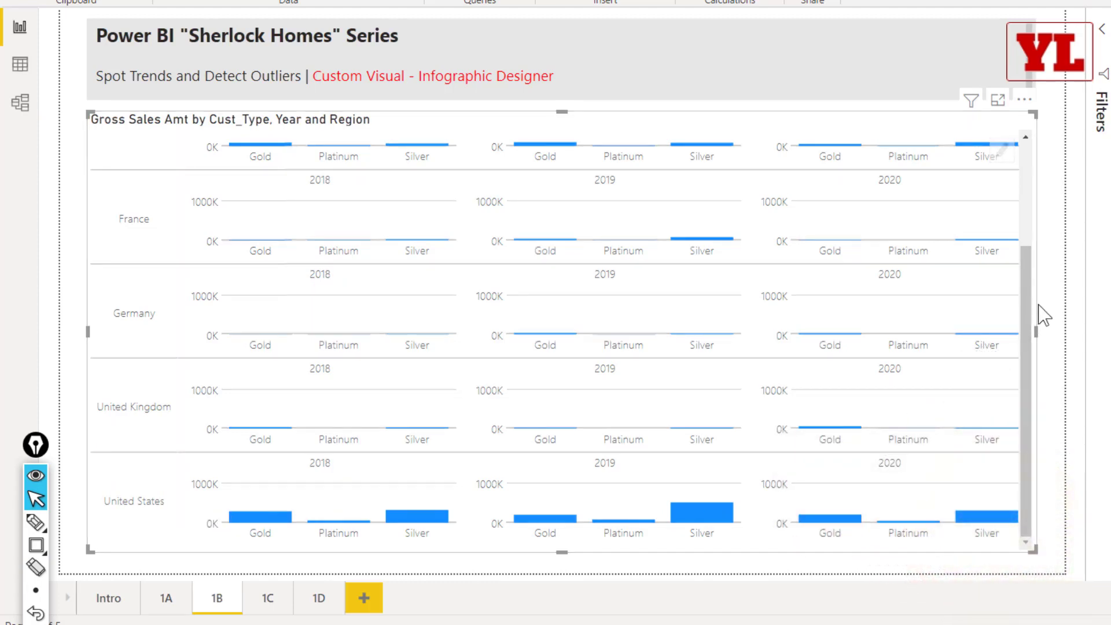
drag(1026, 304, 1024, 200)
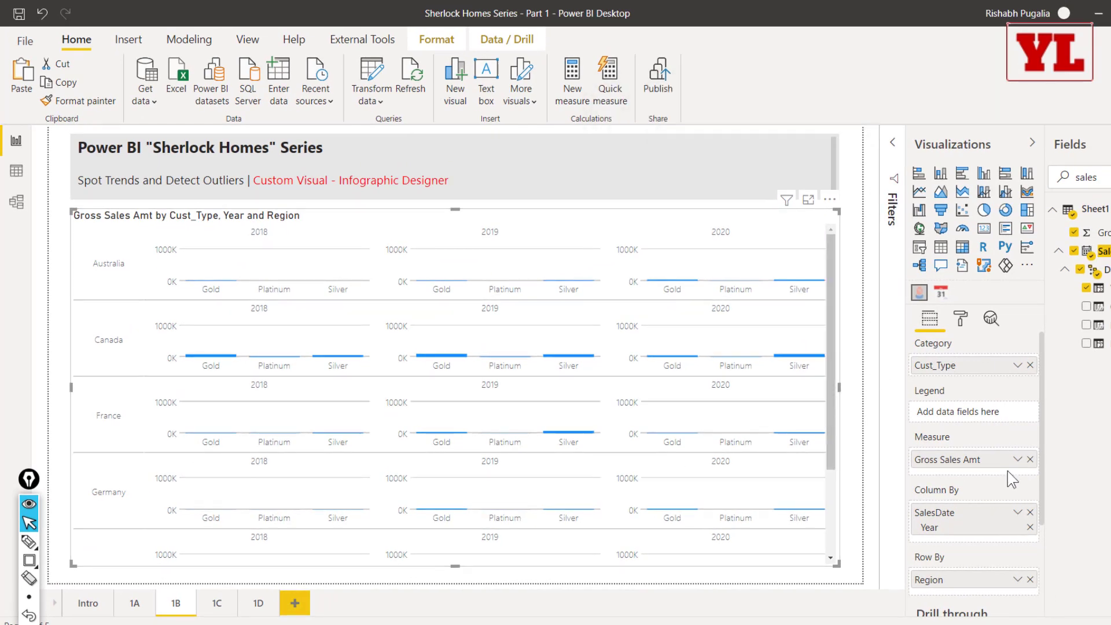
Replace Year with Region in the visual's Column By, emptying Row By, and widen the visual to the page edge
scroll(1008, 468, down, 4)
scroll(1011, 470, up, 3)
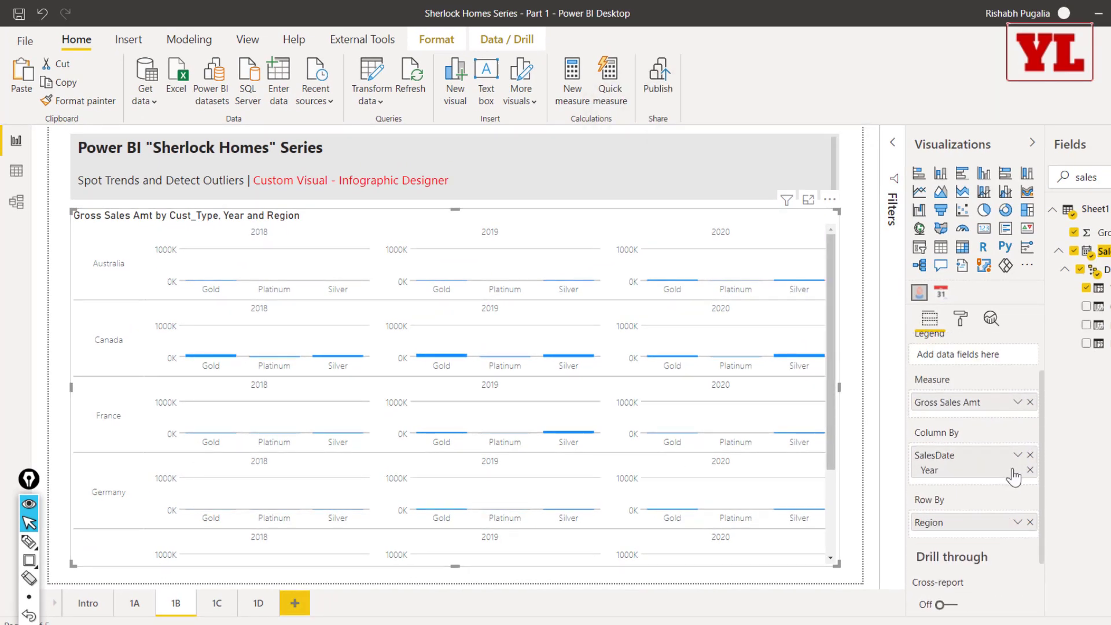
click(1030, 456)
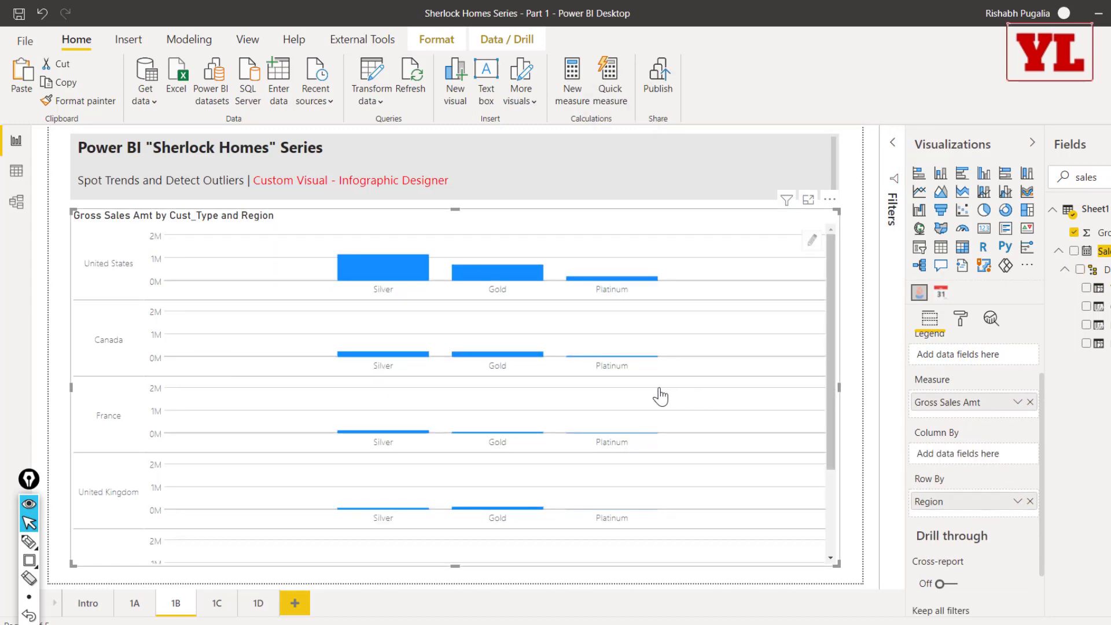
drag(839, 388, 949, 459)
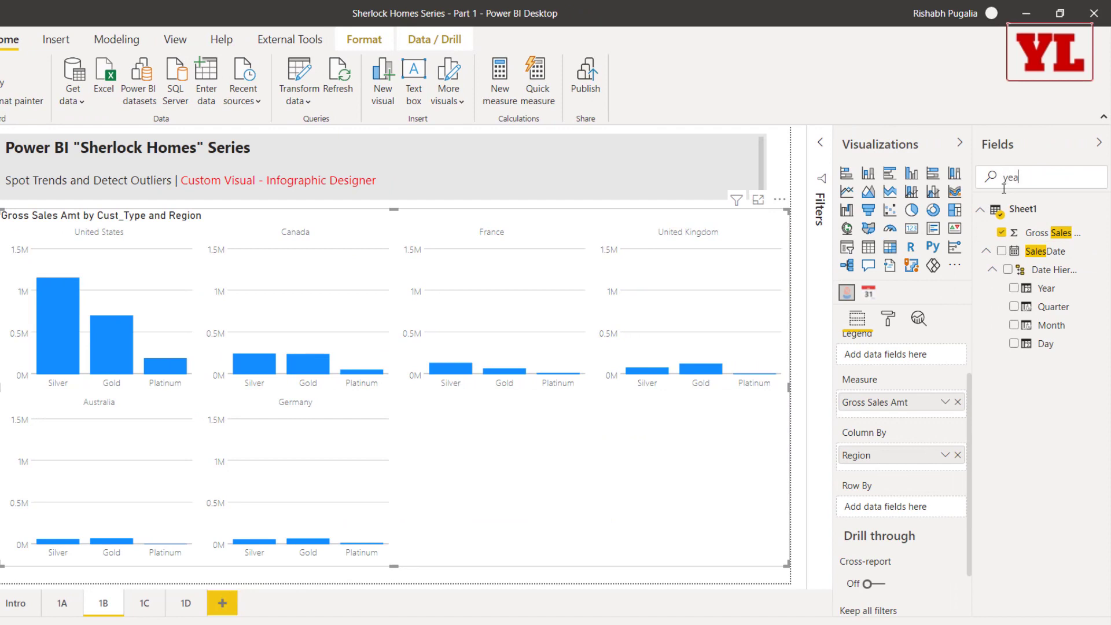
Find the Year field and assign it to the infographic visual's Legend
text(r)
drag(1046, 269, 904, 363)
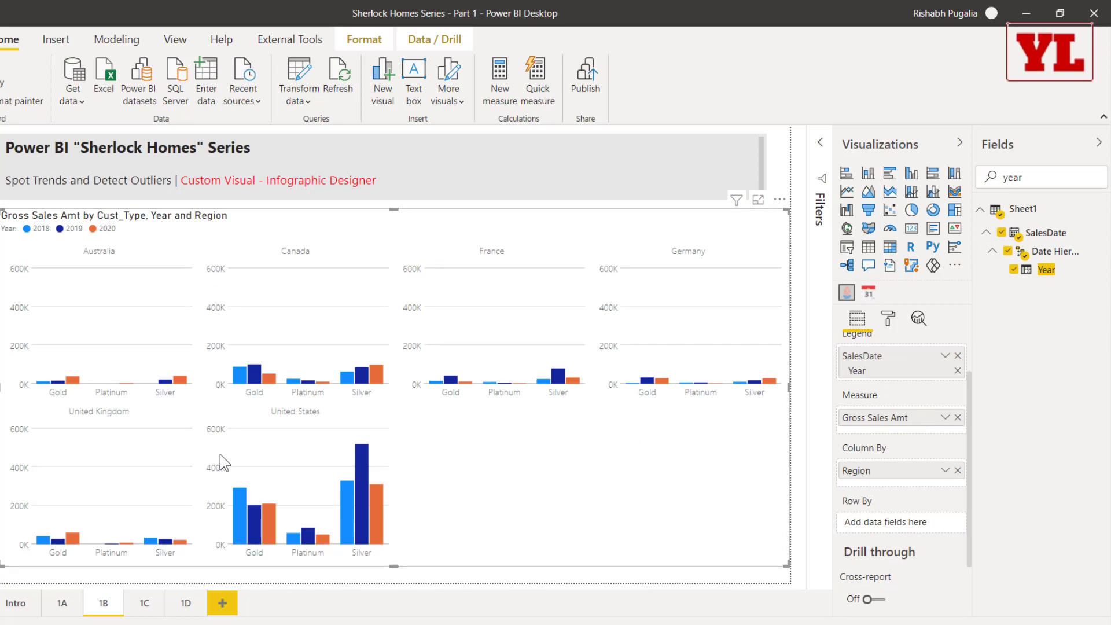
Mark the Canada and United States charts and compare their yearly sales by customer type
drag(269, 239, 341, 266)
drag(265, 403, 332, 427)
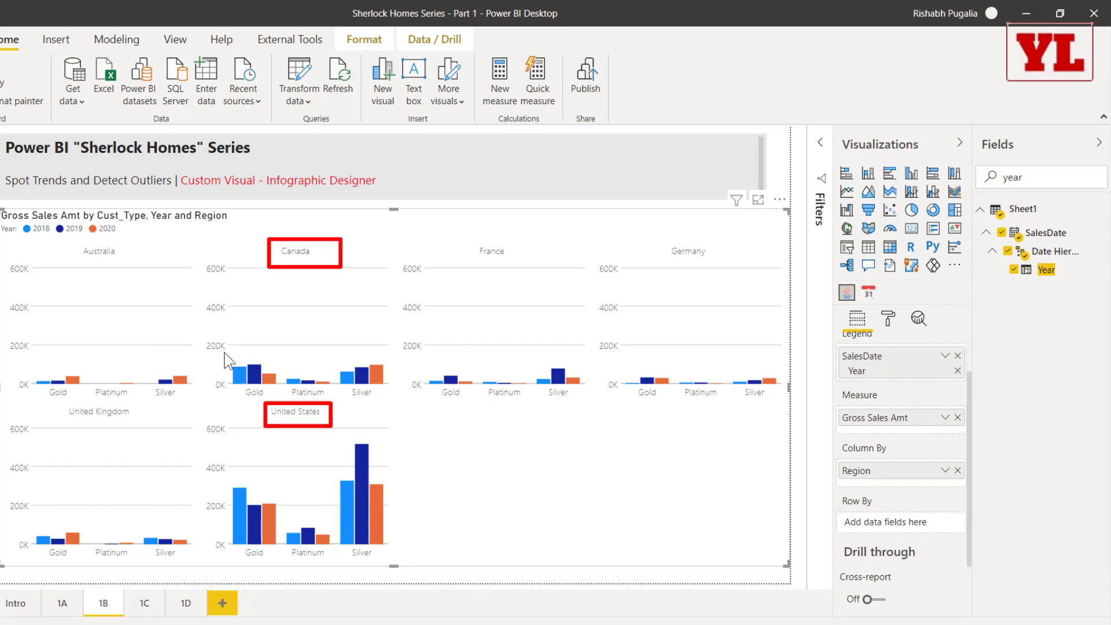
drag(223, 351, 284, 404)
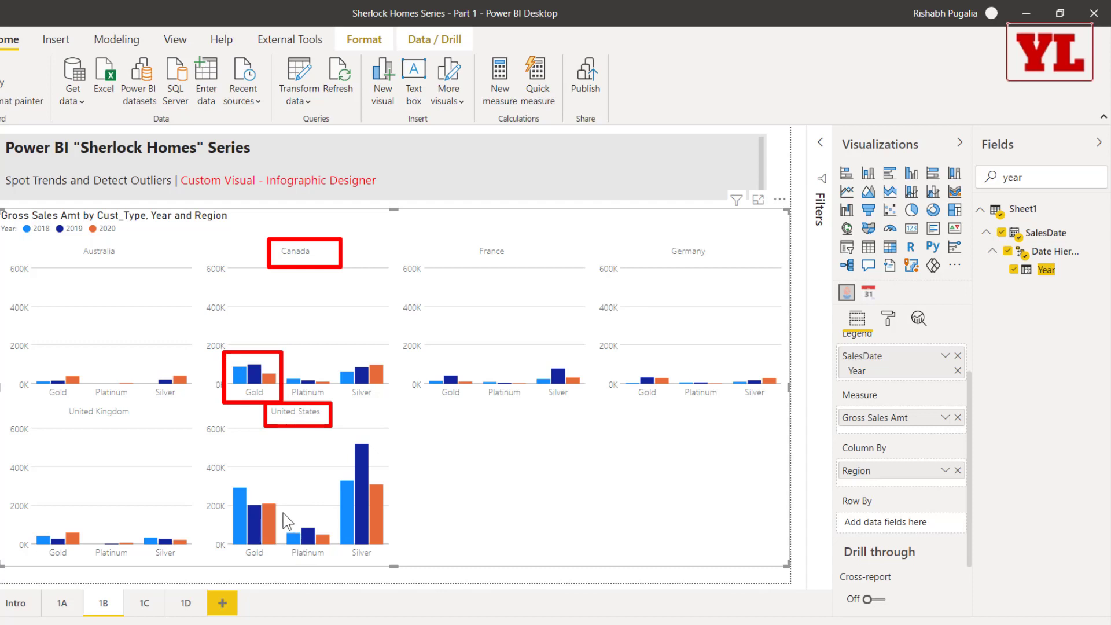
drag(399, 560, 276, 435)
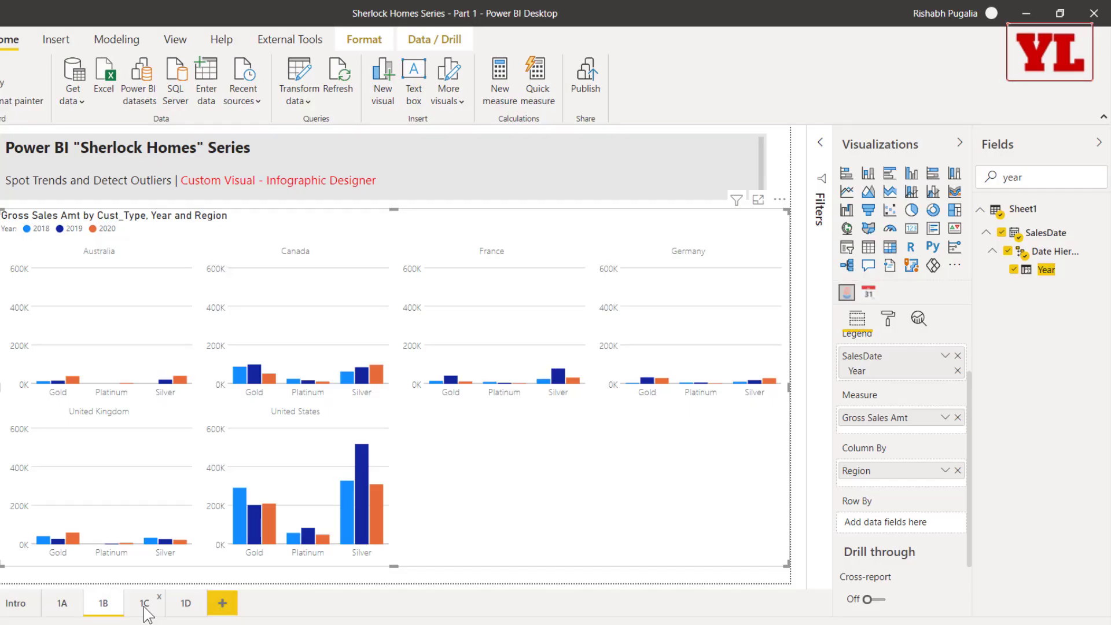
Insert a matrix visual on page 1C with the SalesDate Year in its Columns
click(144, 603)
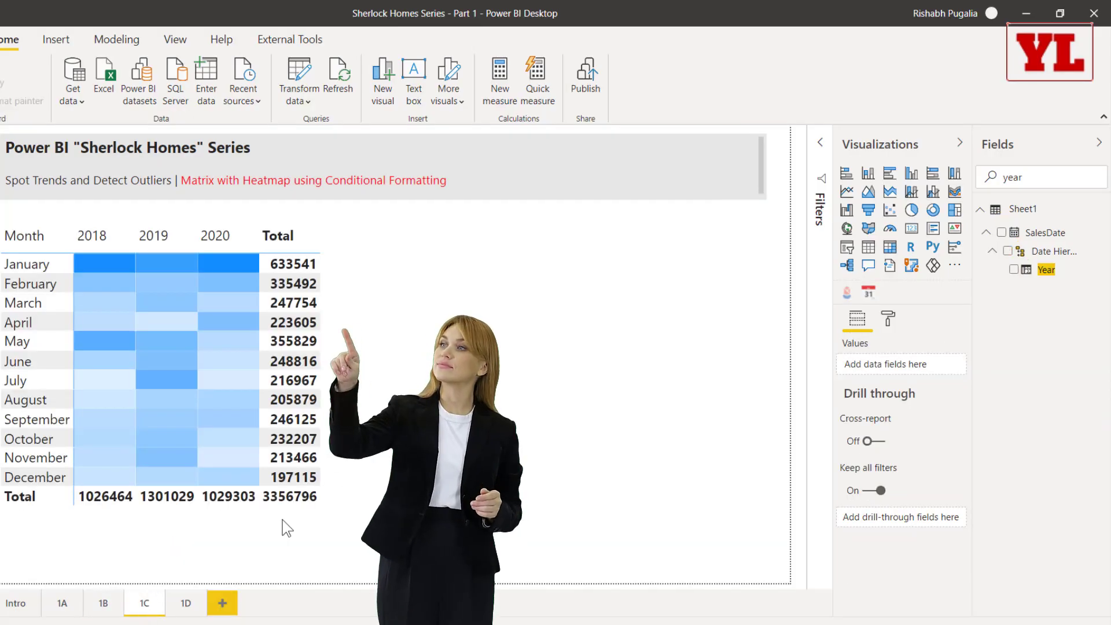
click(891, 247)
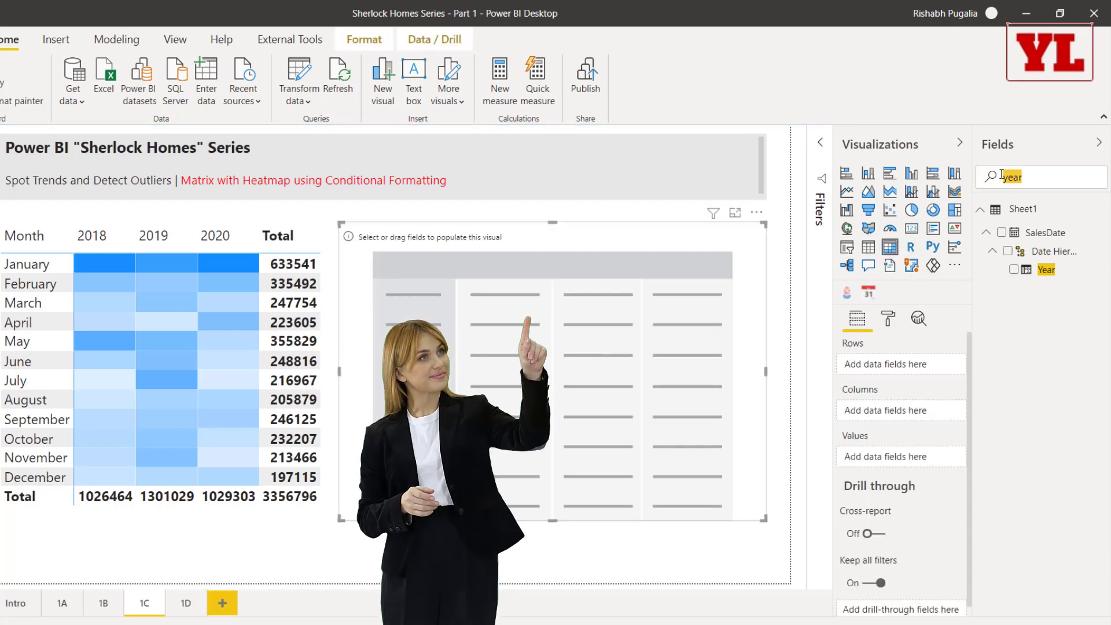
mouse_move(1035, 271)
mouse_down()
mouse_move(922, 417)
mouse_move(908, 416)
mouse_up()
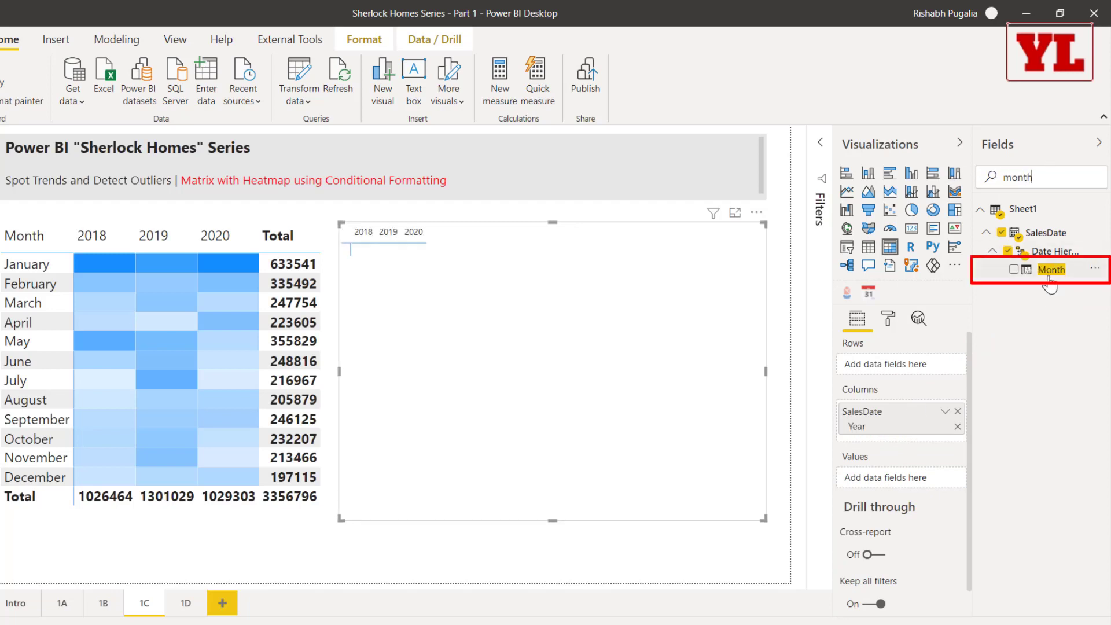
Assign the SalesDate Month to the matrix's Rows and Gross Sales Amt to its Values
drag(1050, 270, 893, 367)
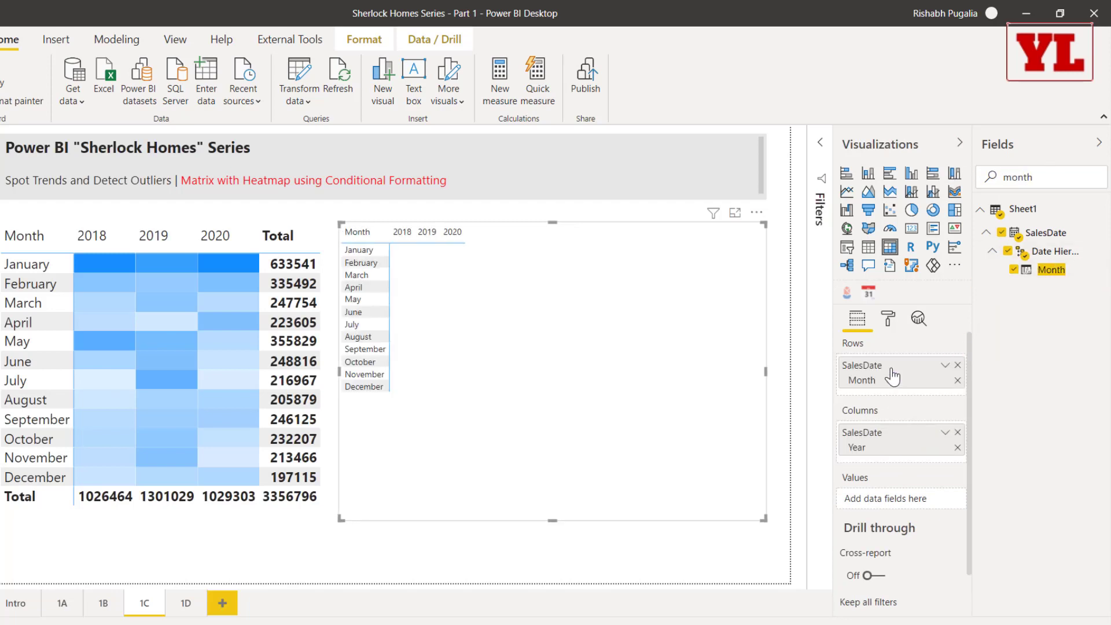
double_click(1051, 177)
text(sales)
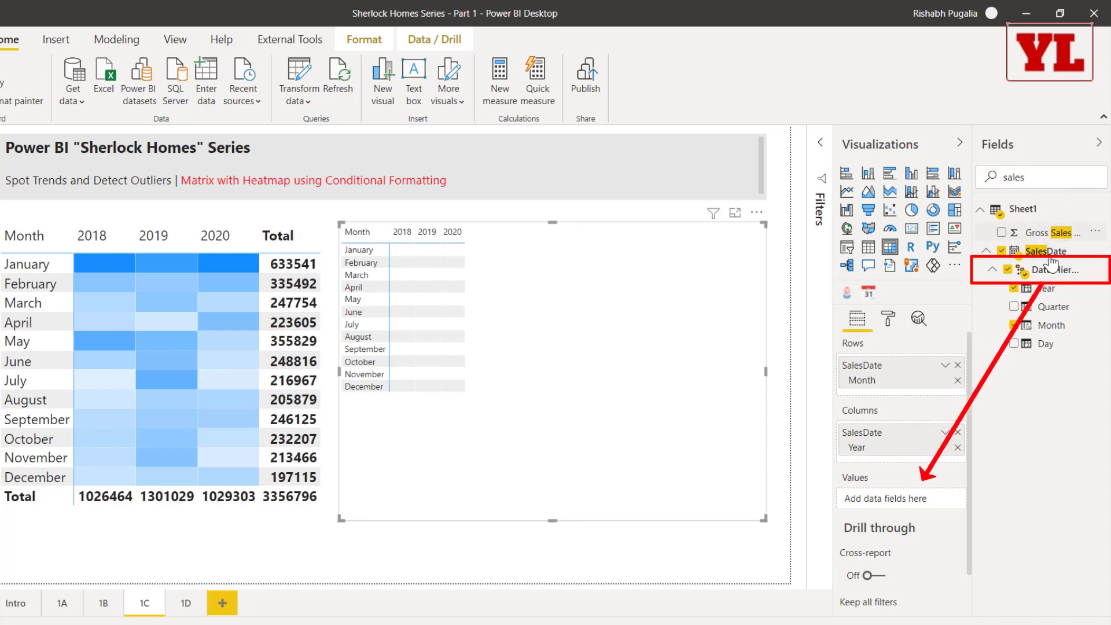
drag(1047, 232, 889, 508)
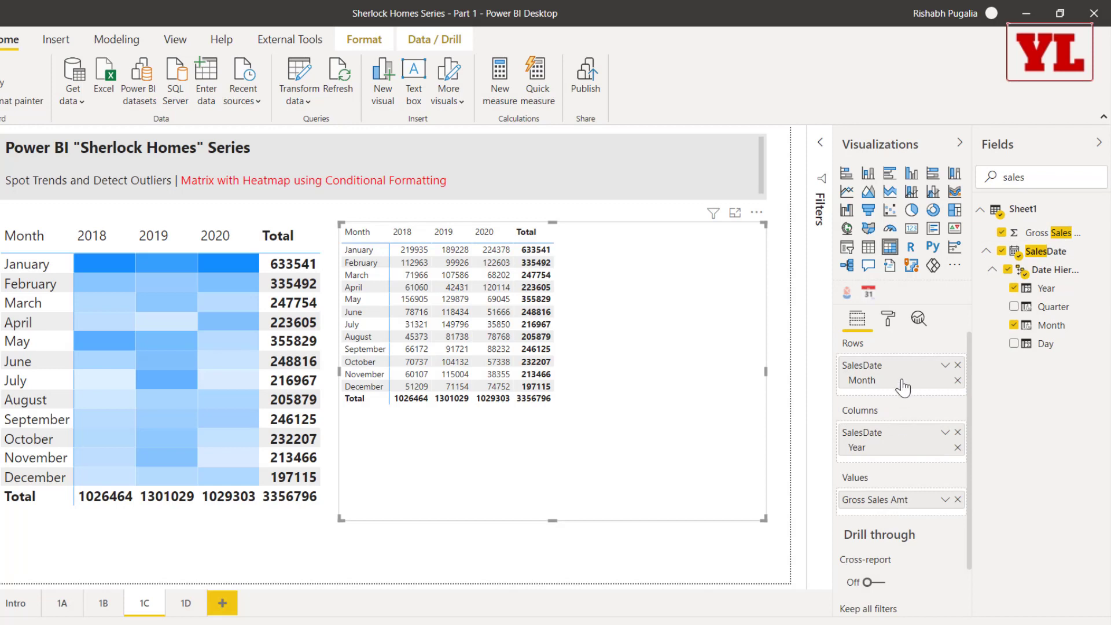
Set the grid text size of the new matrix to 17 pt
click(891, 320)
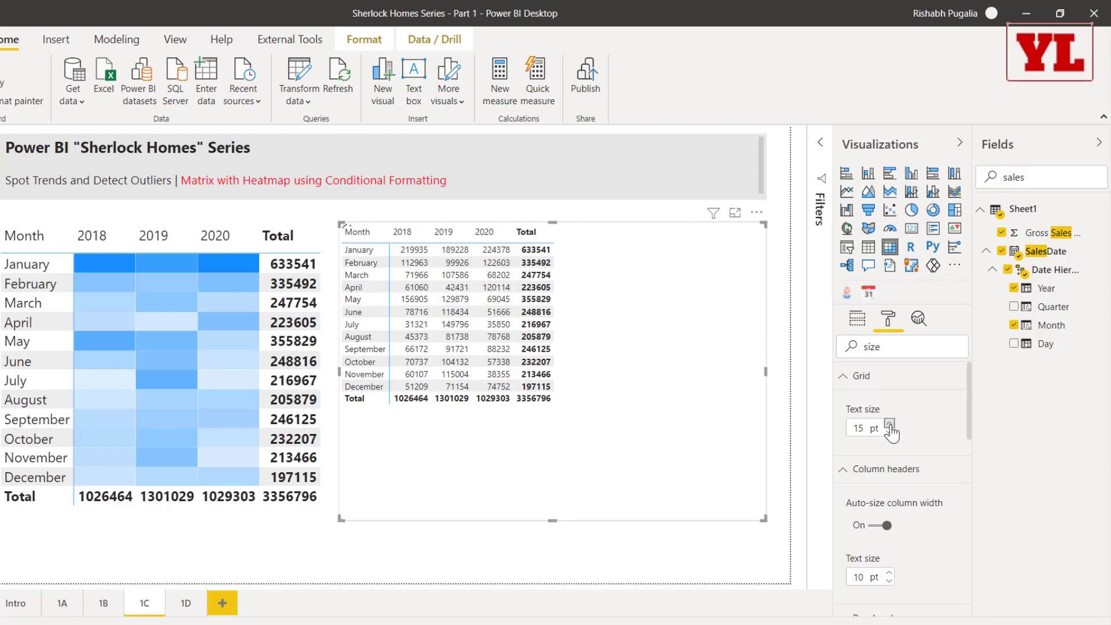
click(889, 425)
click(889, 424)
click(889, 425)
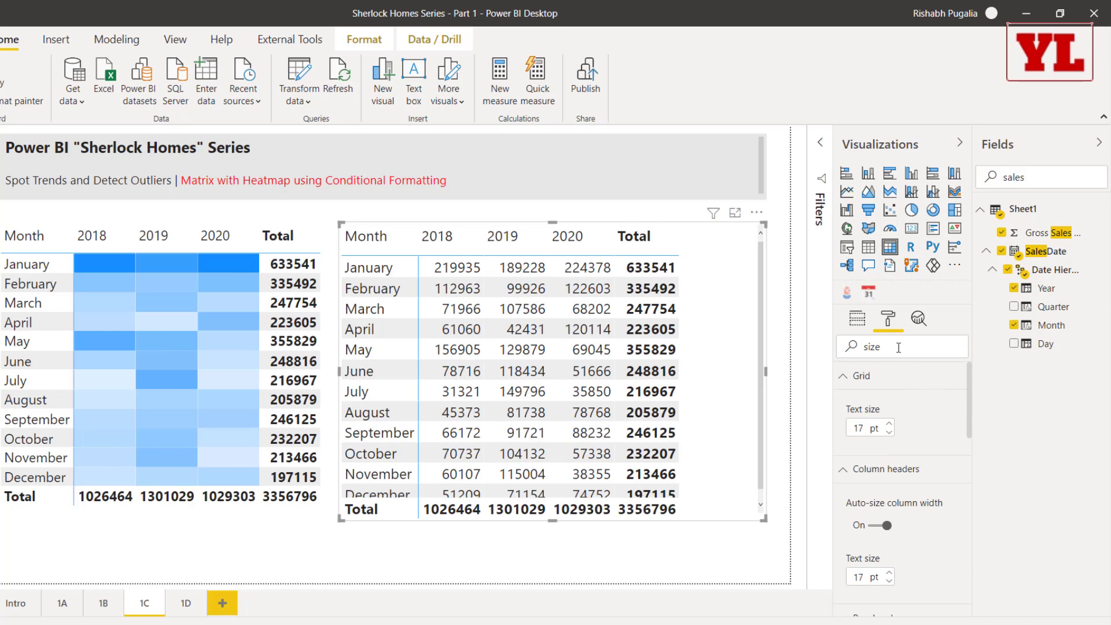
Turn on conditional formatting of both background color and font color for Gross Sales Amt in the new matrix
drag(969, 380, 974, 496)
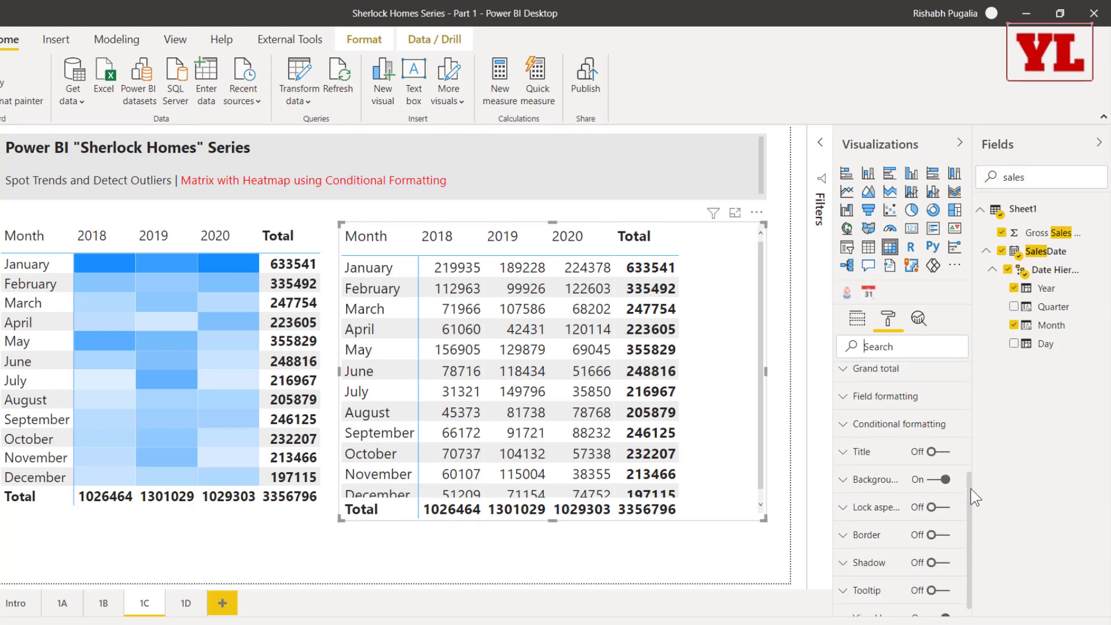
click(873, 428)
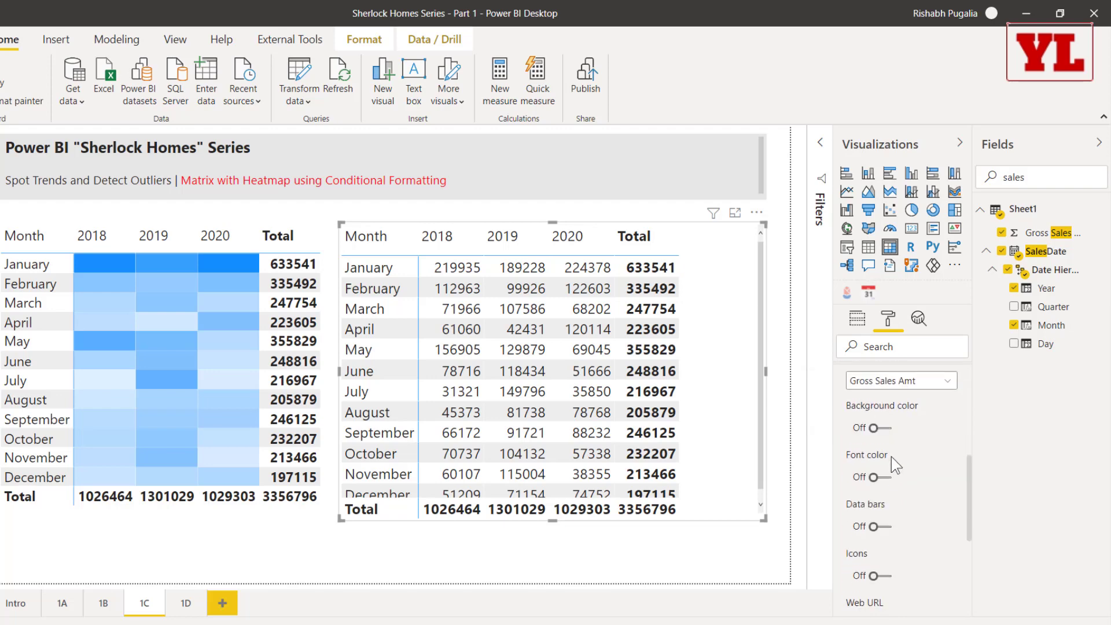
click(875, 428)
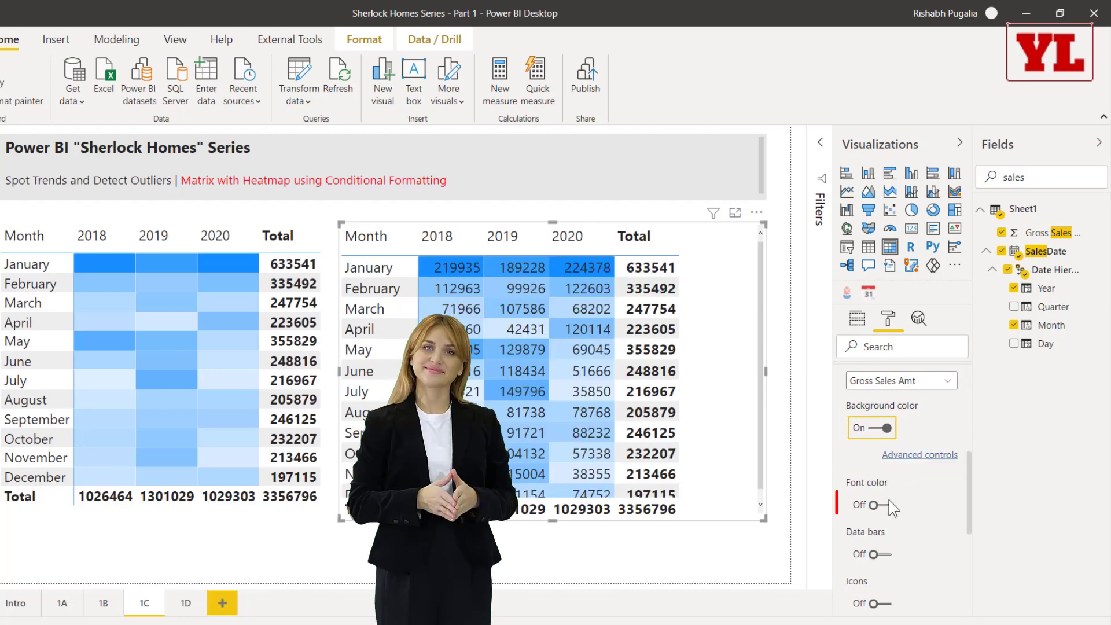
click(885, 505)
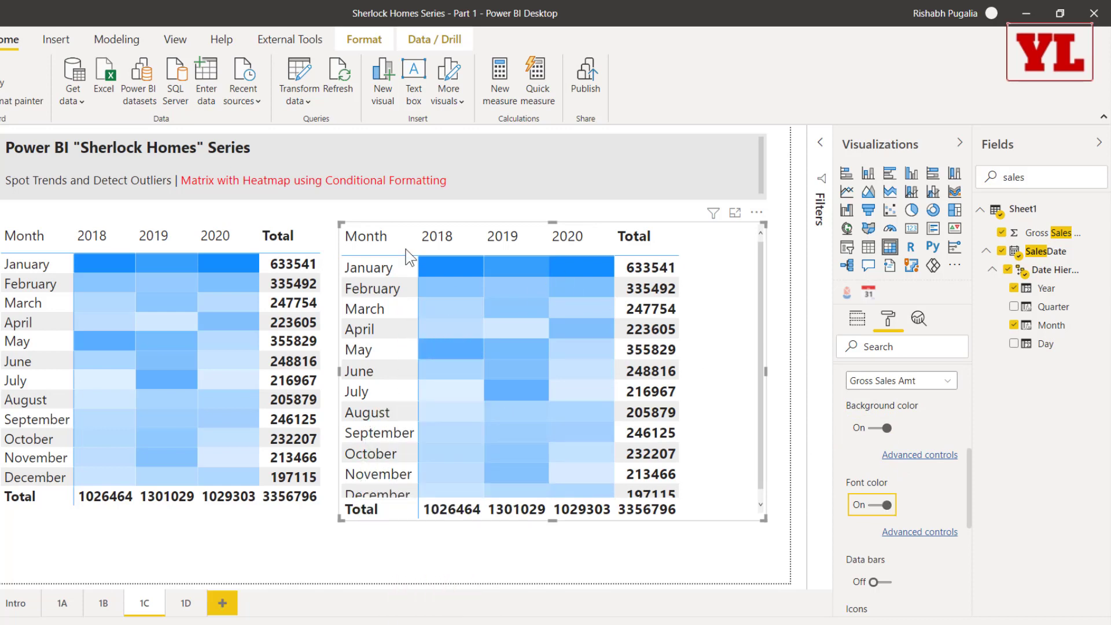
Mark the January row and the May 2018 and July 2019 cells of the new heatmap to examine trends and outliers
drag(405, 248, 629, 284)
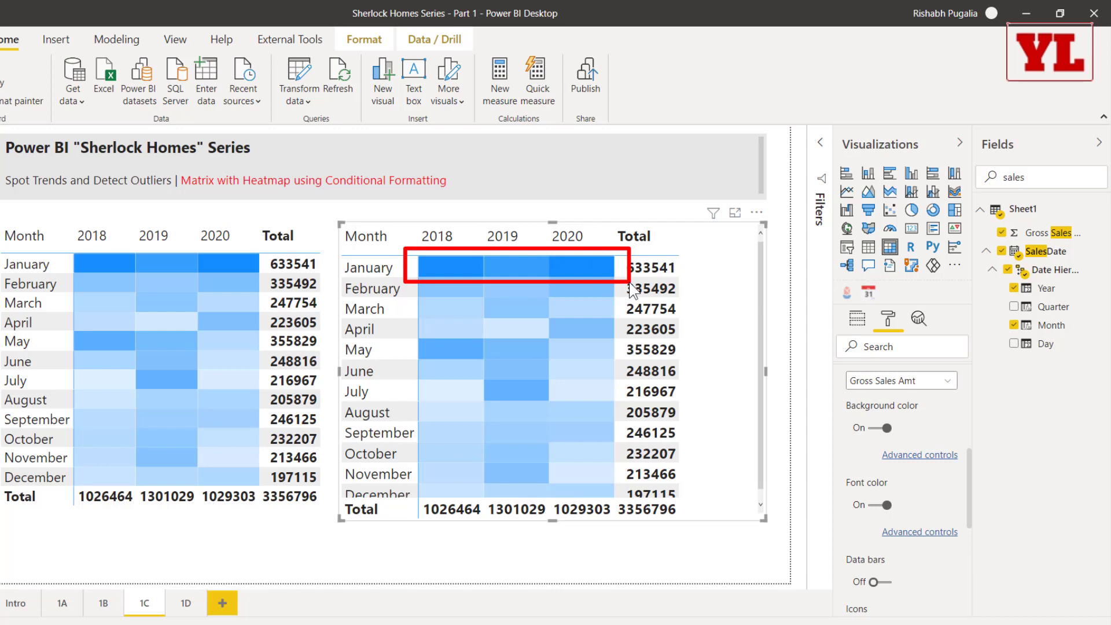
key(Escape)
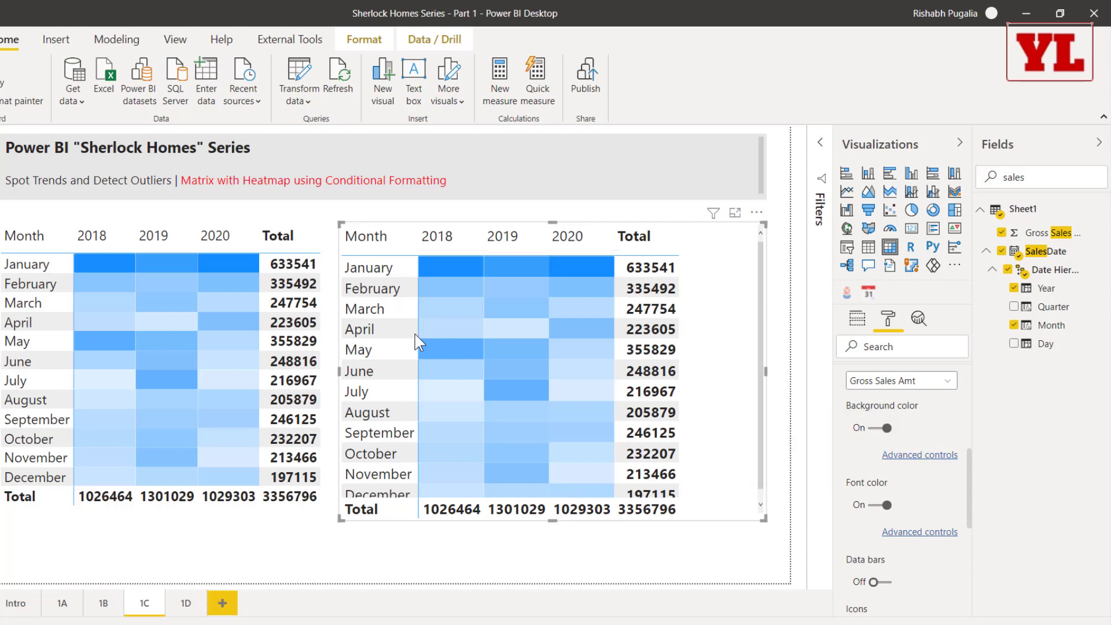
drag(405, 333, 500, 364)
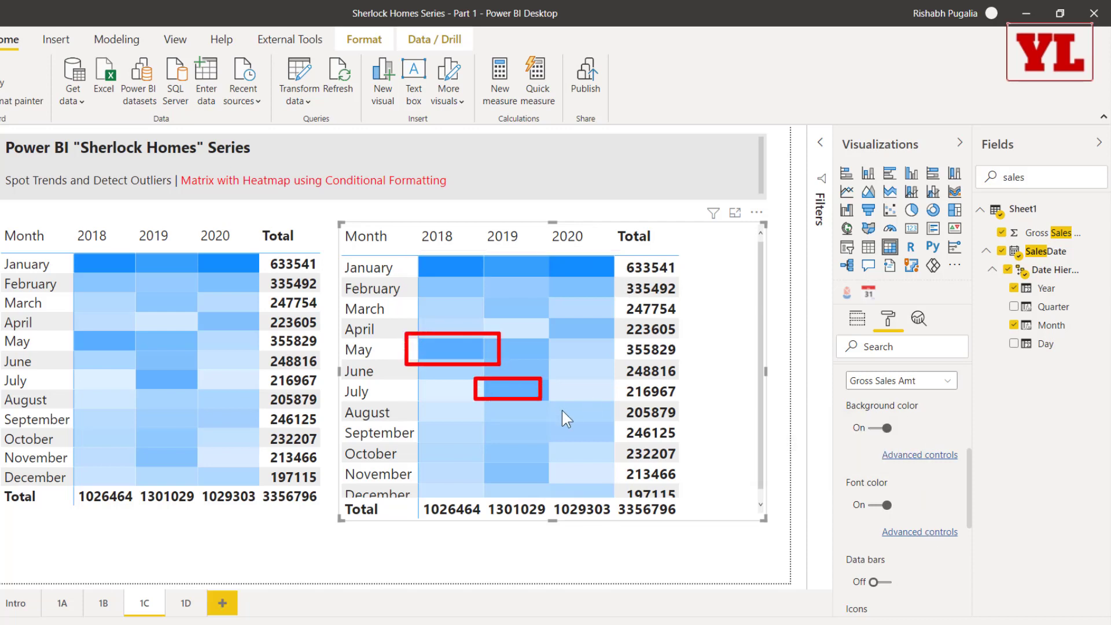
drag(561, 410, 571, 412)
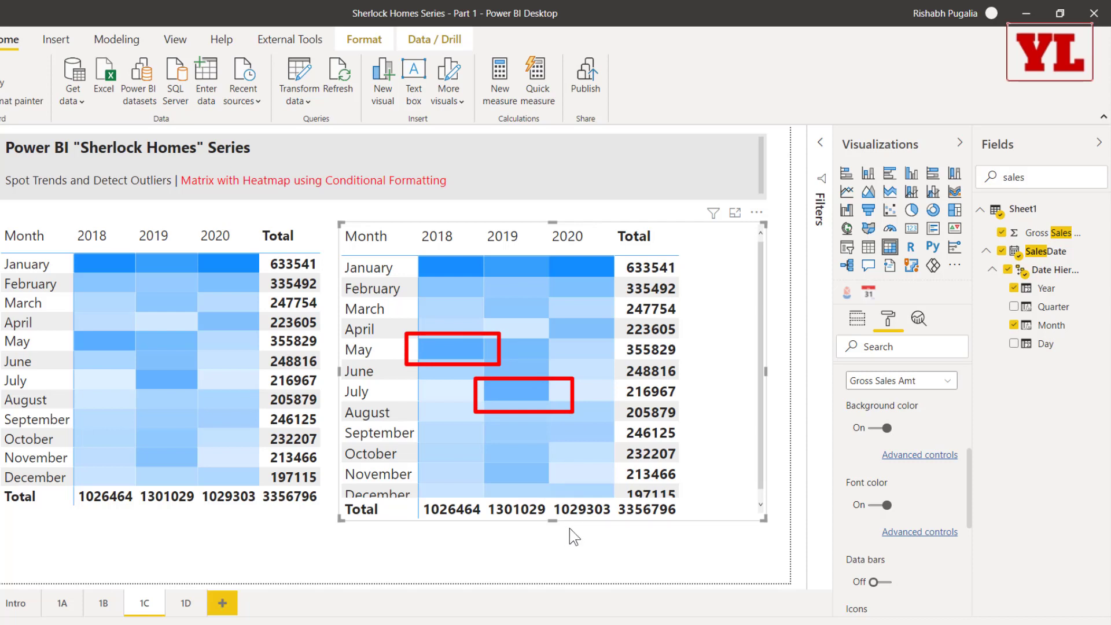
key(Escape)
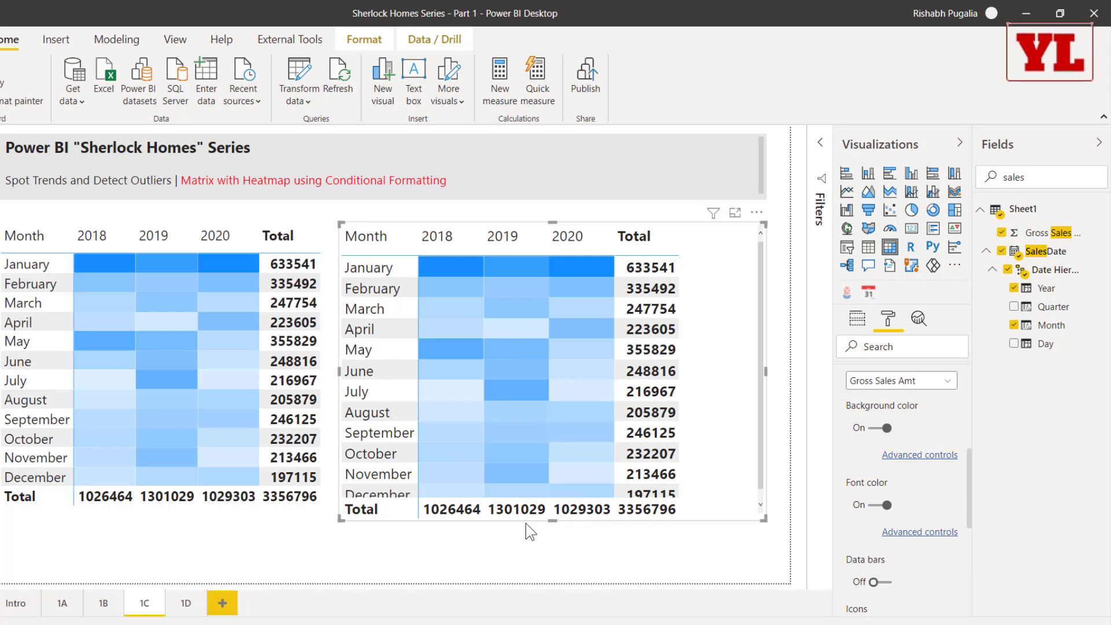
Go to report page 1D and filter the Gross Sales Amt by Month chart to 2018
click(186, 604)
click(523, 366)
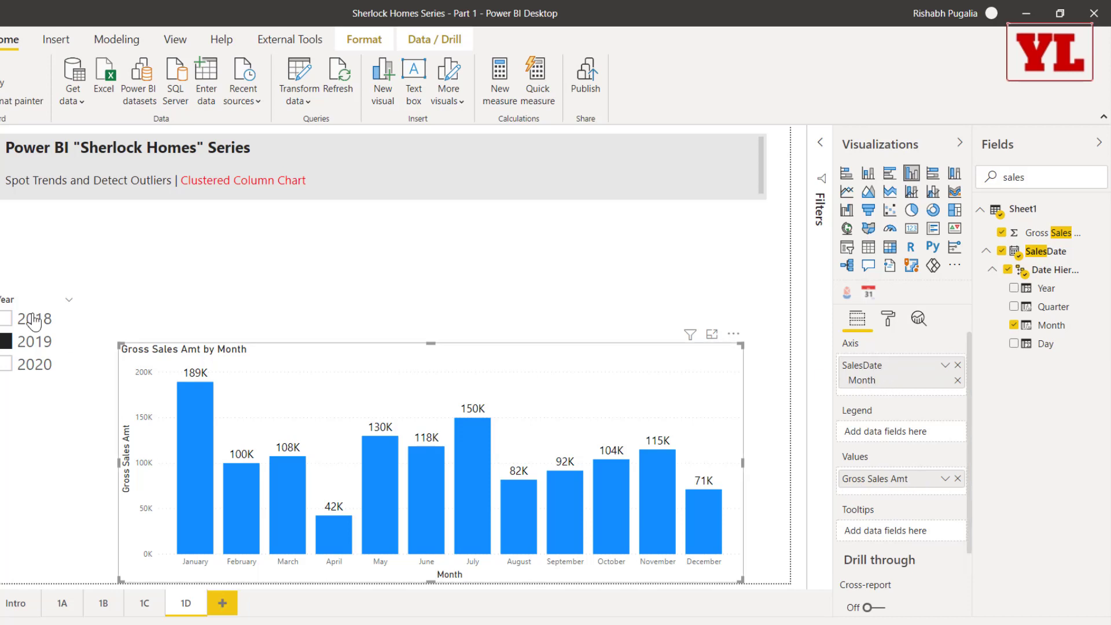
click(11, 320)
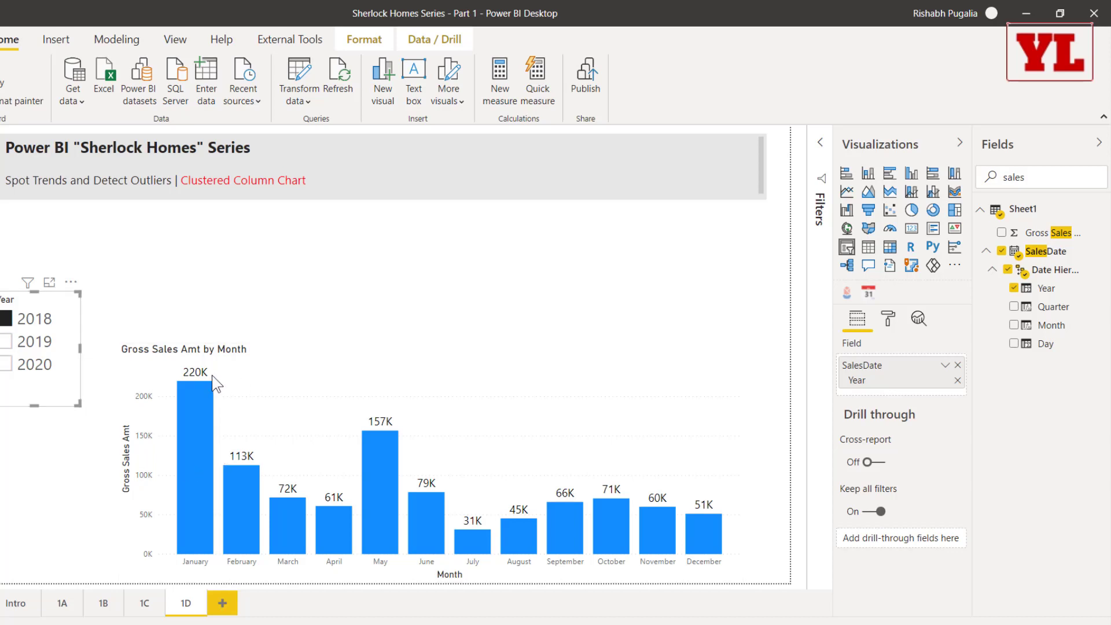
Compare the January and July columns of the monthly sales chart using the Explain the decrease analysis
drag(212, 374, 458, 526)
ctrl+click(203, 424)
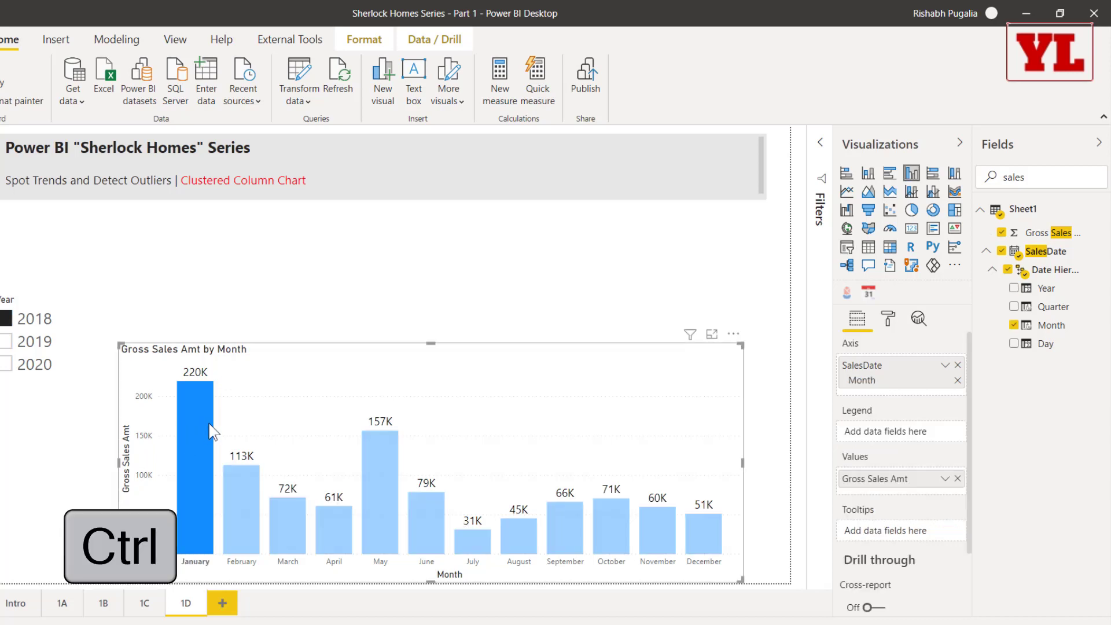
right_click(469, 542)
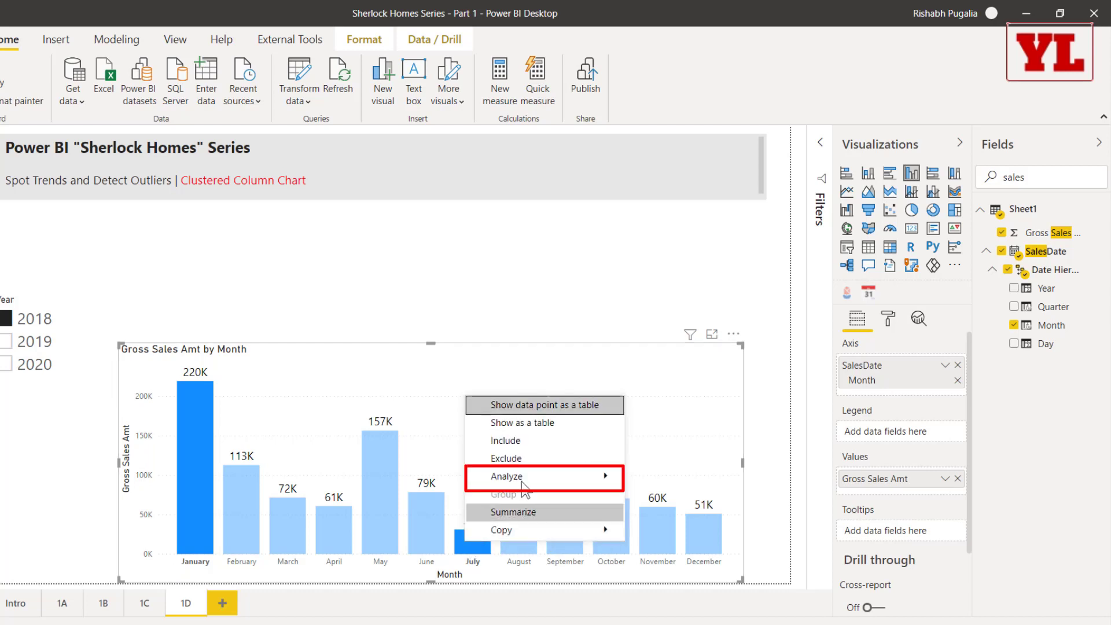
mouse_move(556, 476)
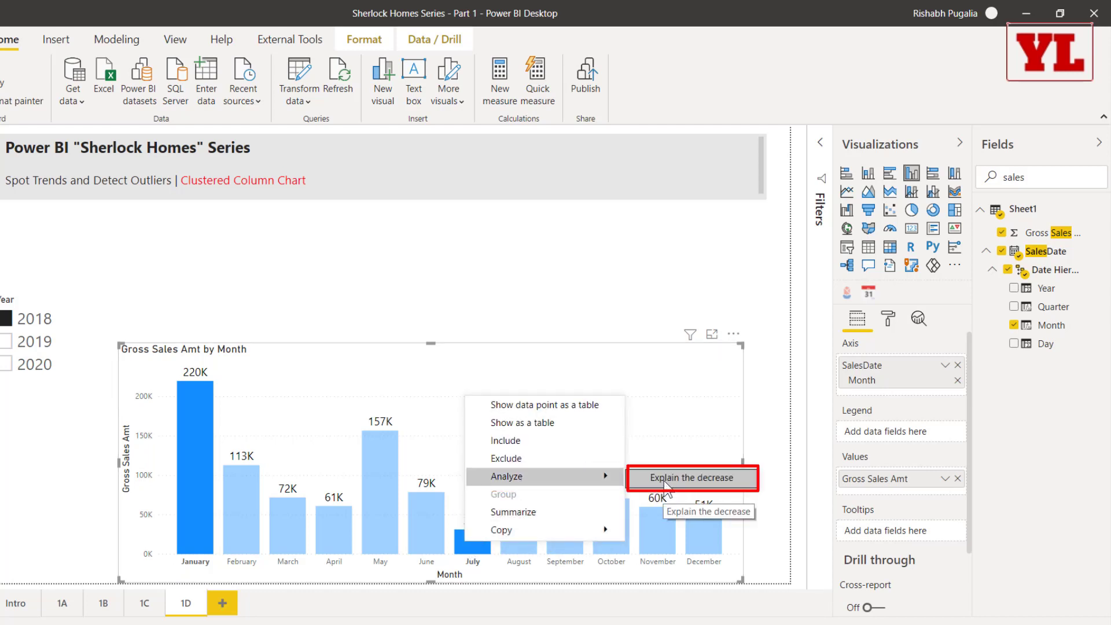
click(664, 479)
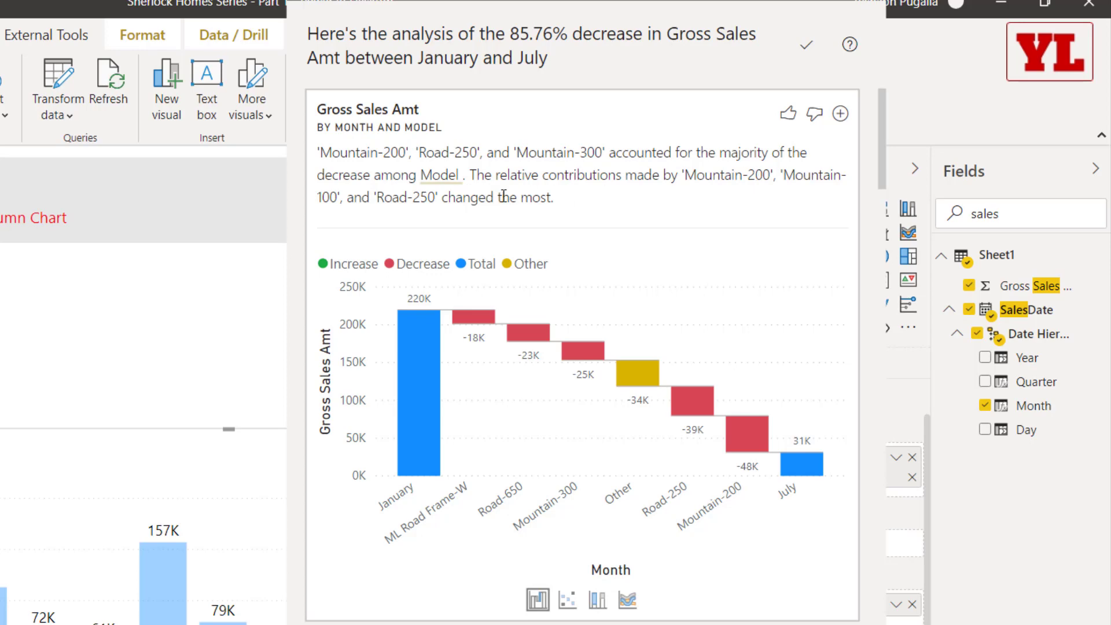
Read through the decrease analysis by model, region, model color and business segment
scroll(640, 347, down, 1)
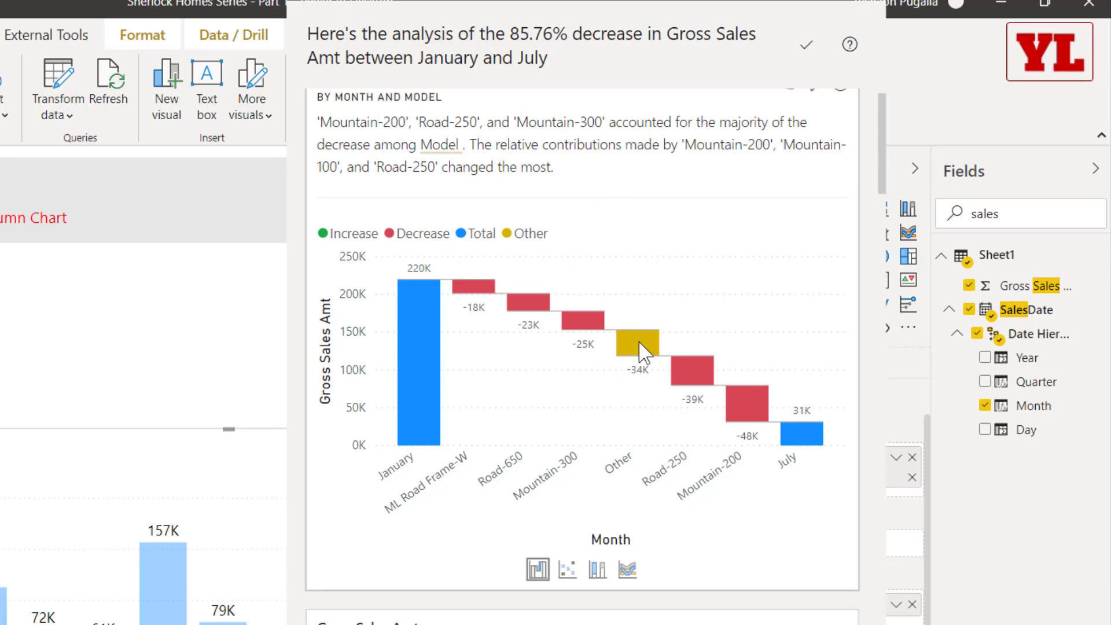
scroll(640, 350, down, 10)
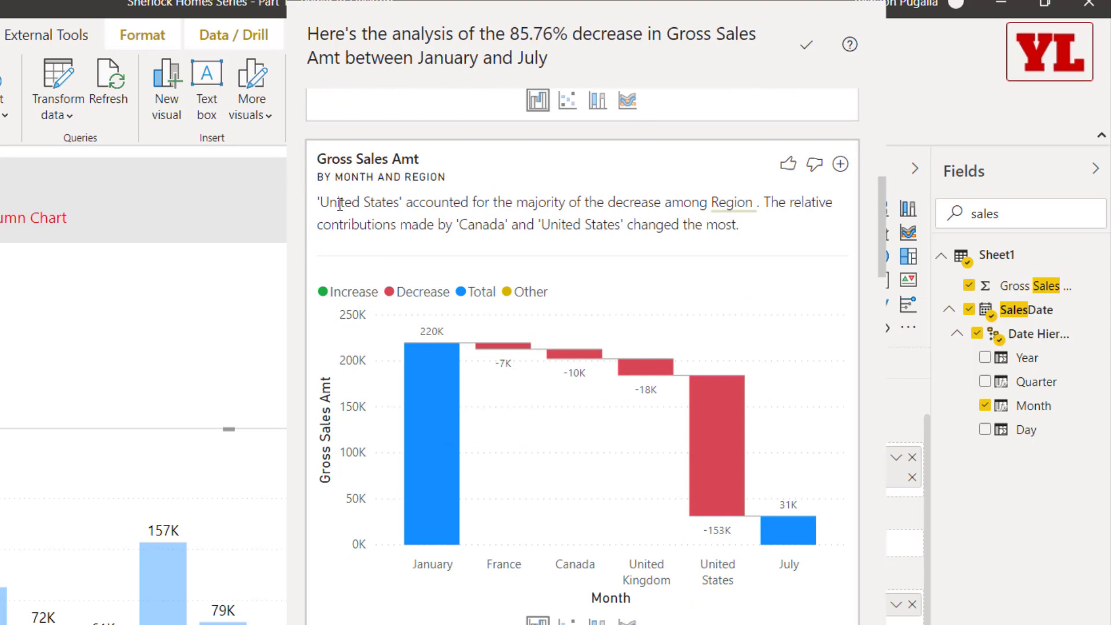
scroll(422, 260, down, 10)
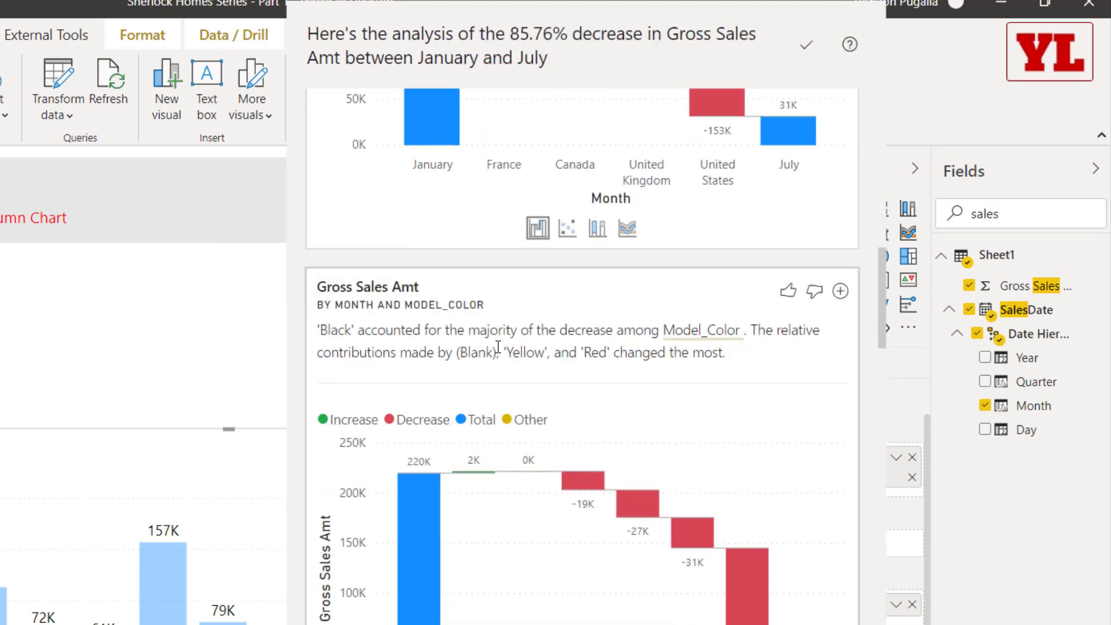
scroll(508, 229, down, 10)
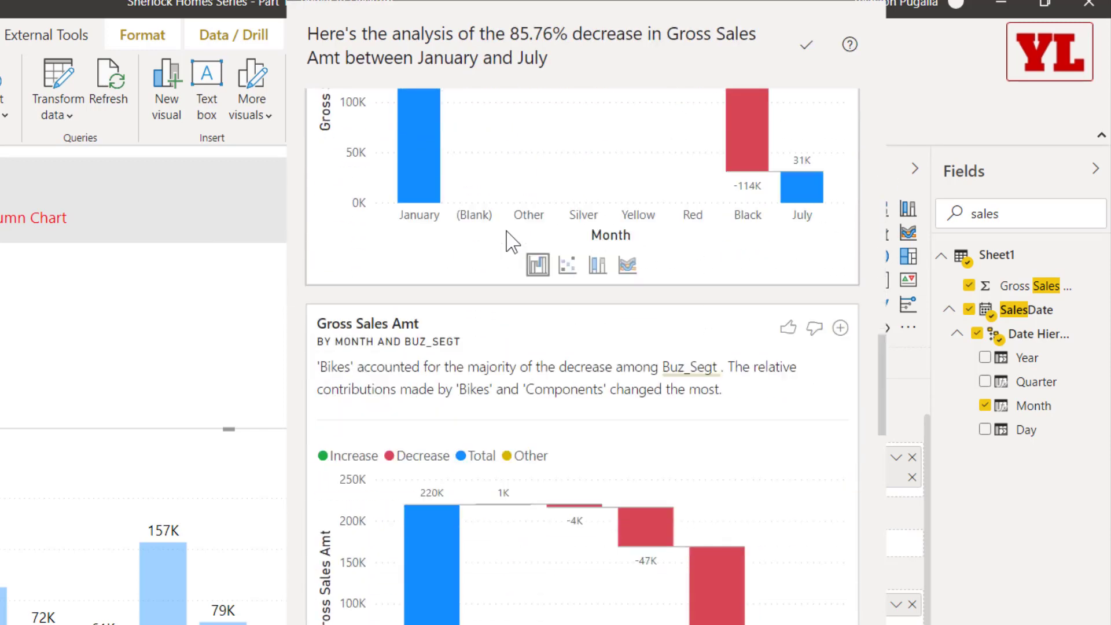
scroll(513, 257, down, 5)
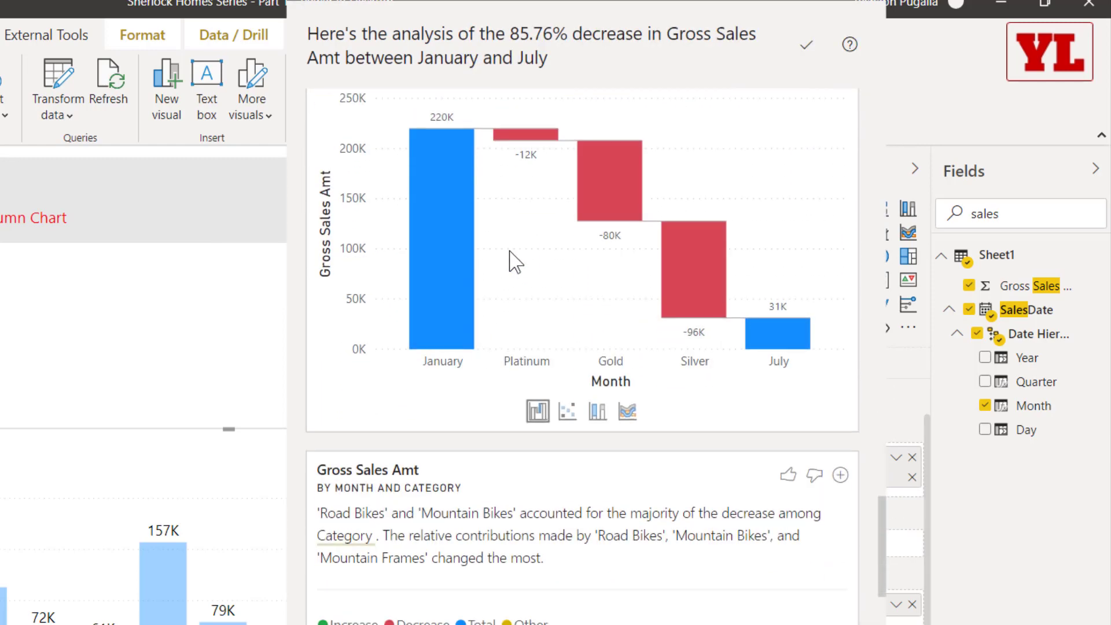
Show the customer type and category breakdowns of the decrease analysis as scatter plots
click(567, 412)
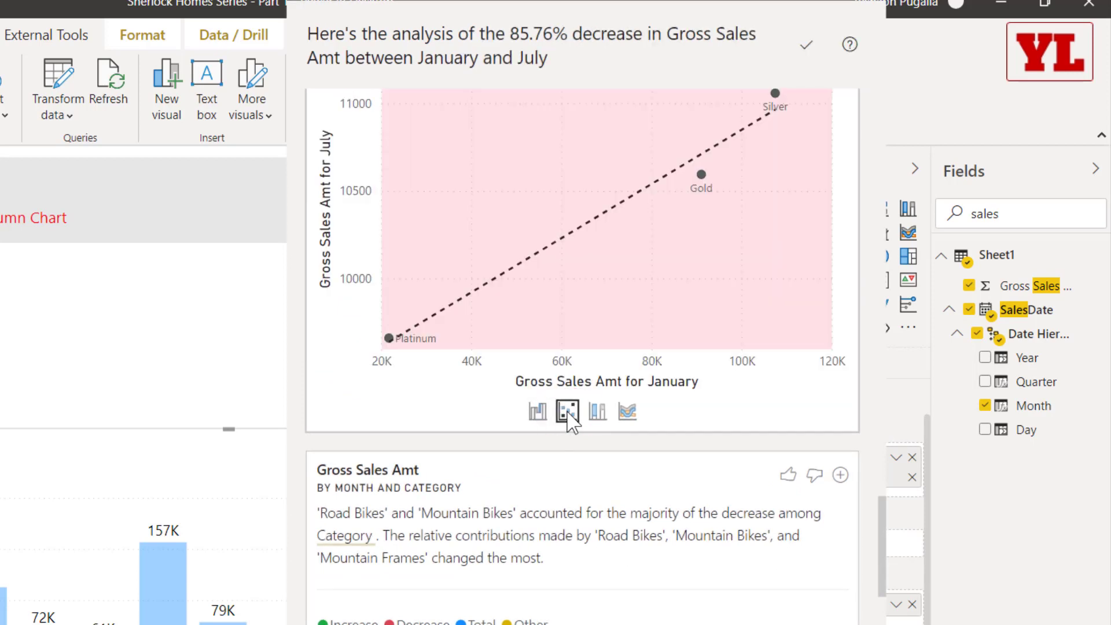
scroll(570, 417, up, 2)
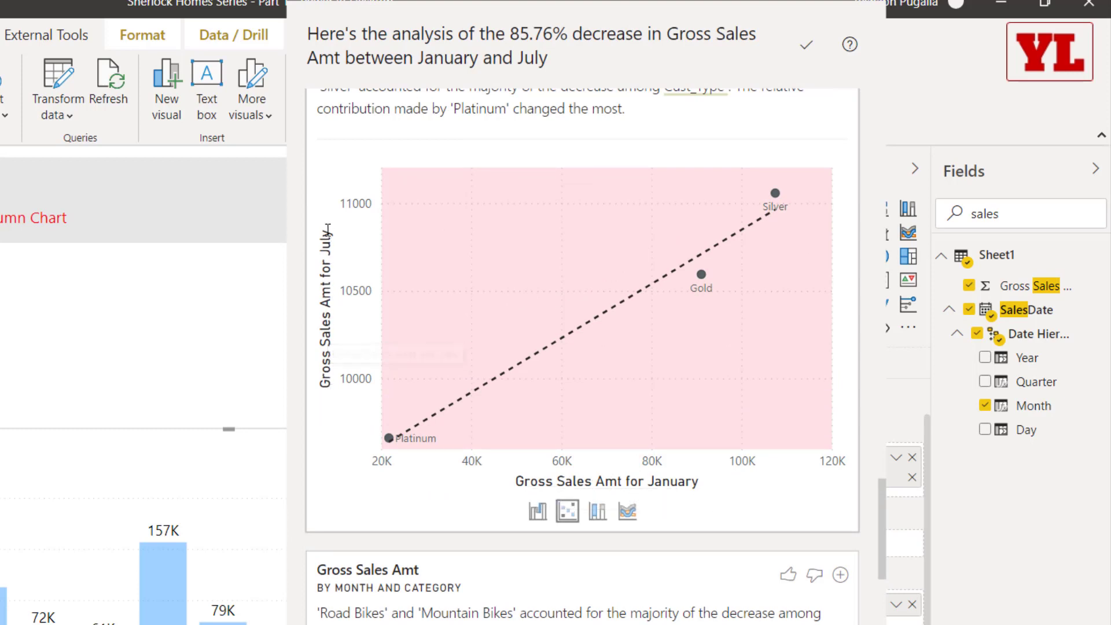
scroll(483, 384, down, 6)
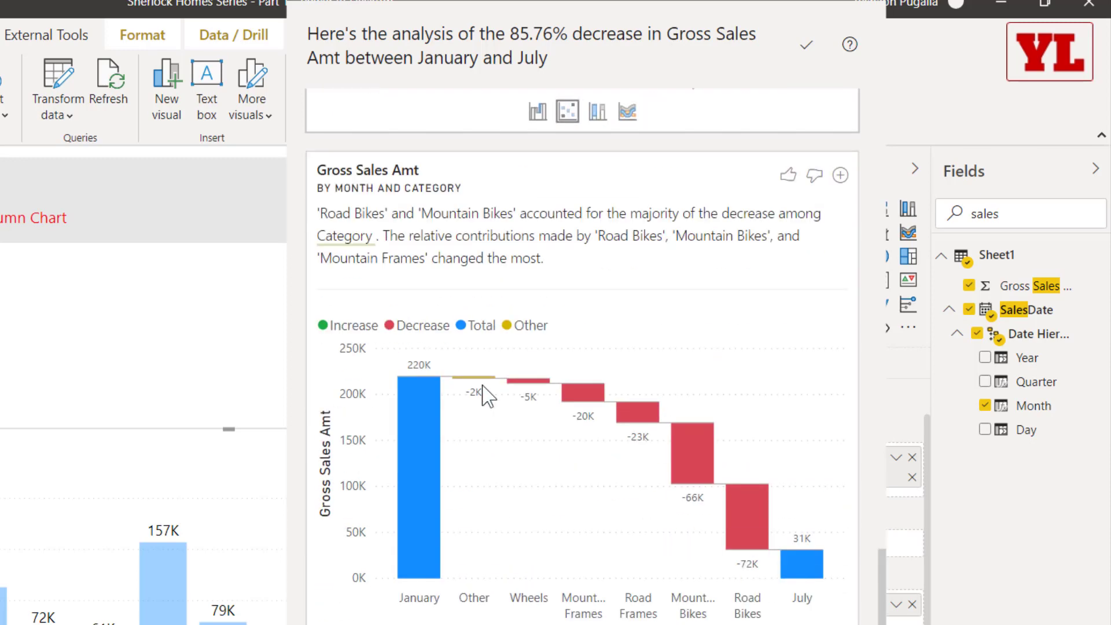
click(567, 614)
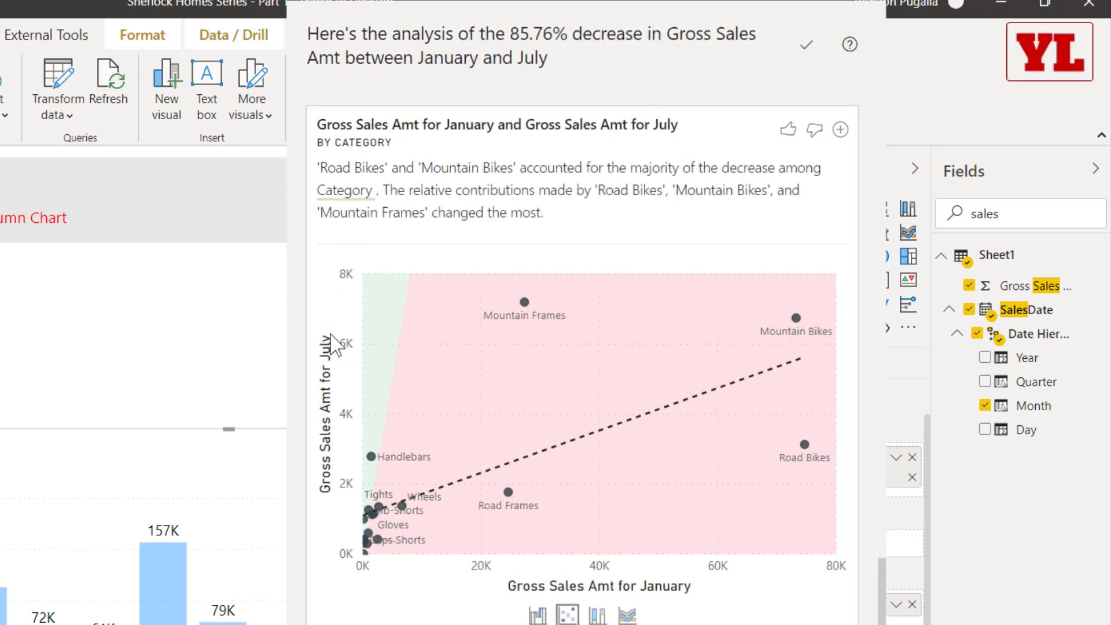
Mark the Road Bikes point against both axes and the high January sales area in the category scatter plot
drag(370, 443, 793, 441)
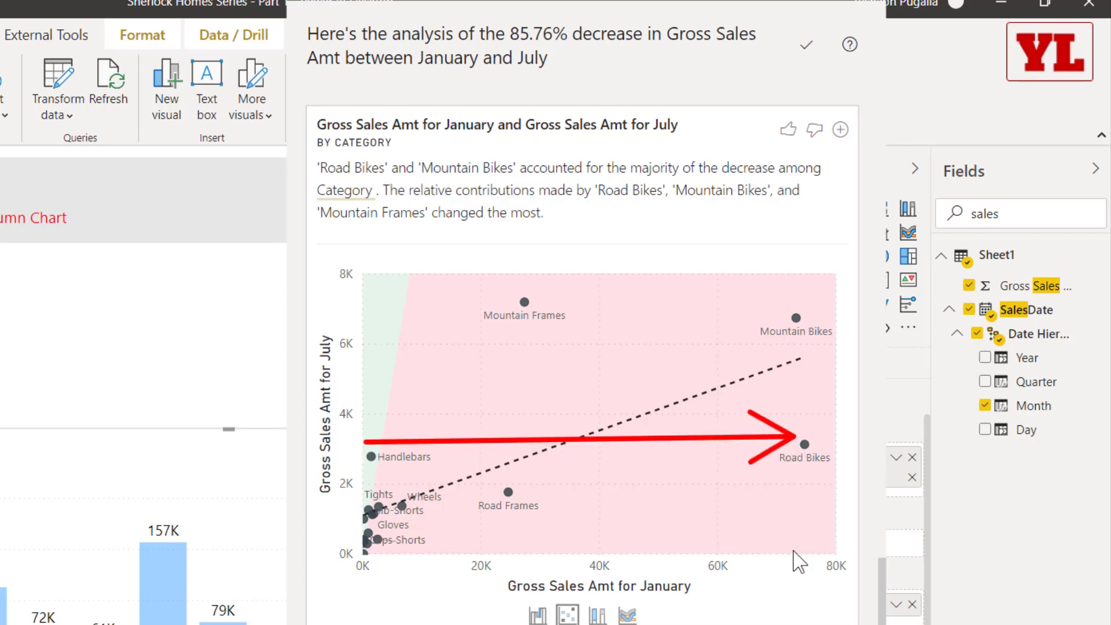
drag(793, 556, 794, 453)
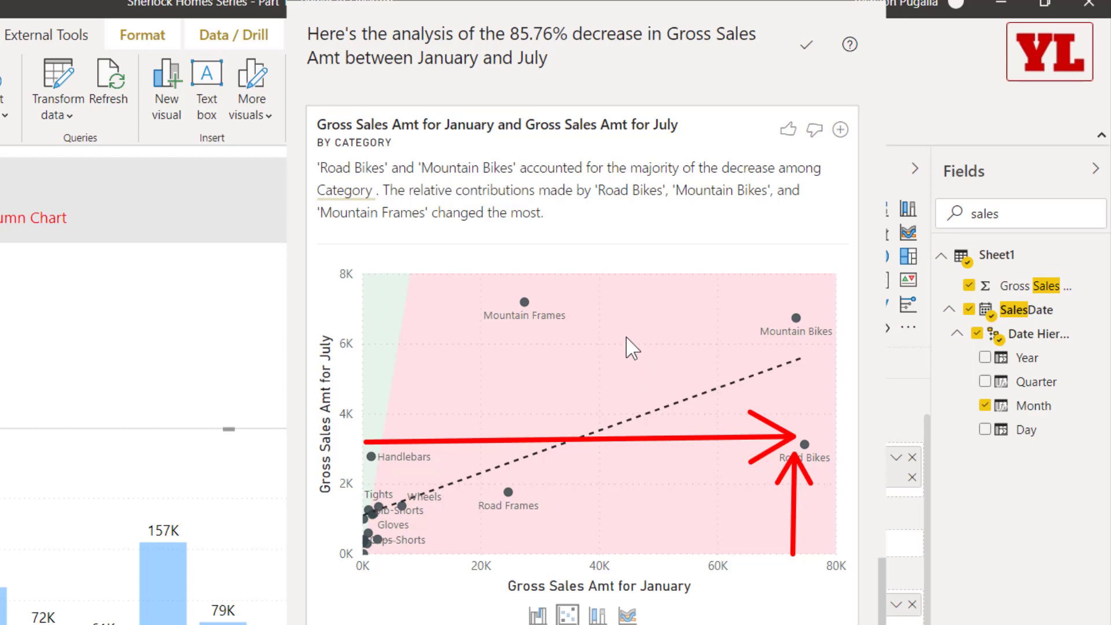
mouse_move(567, 271)
mouse_down()
mouse_move(854, 485)
mouse_move(850, 502)
mouse_up()
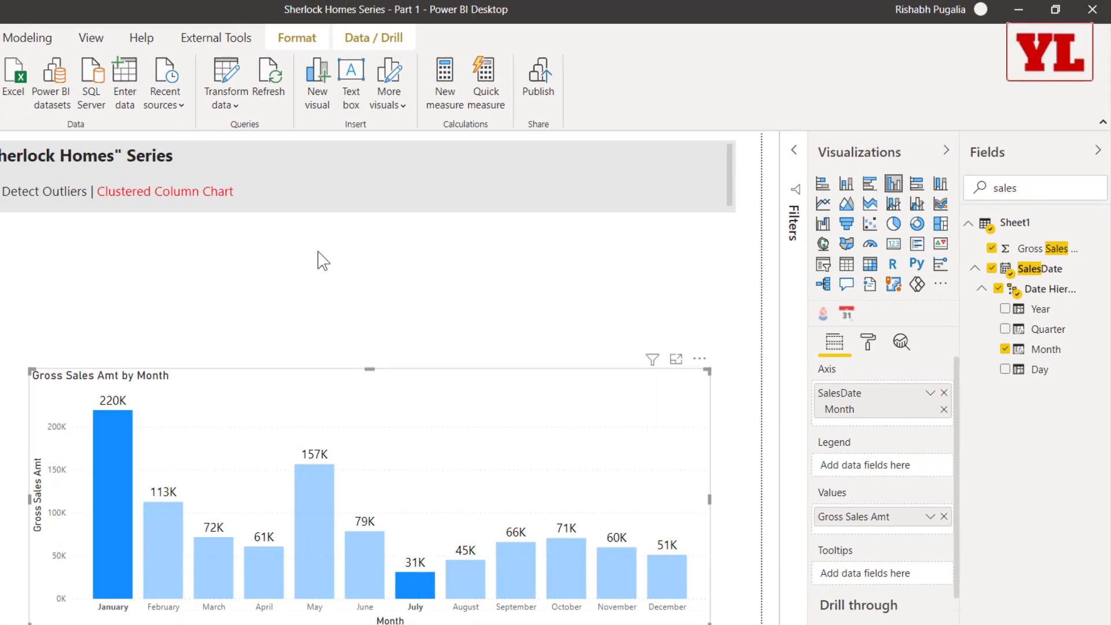
Select only the July column and run the analysis Find where this distribution is different
ctrl+click(487, 516)
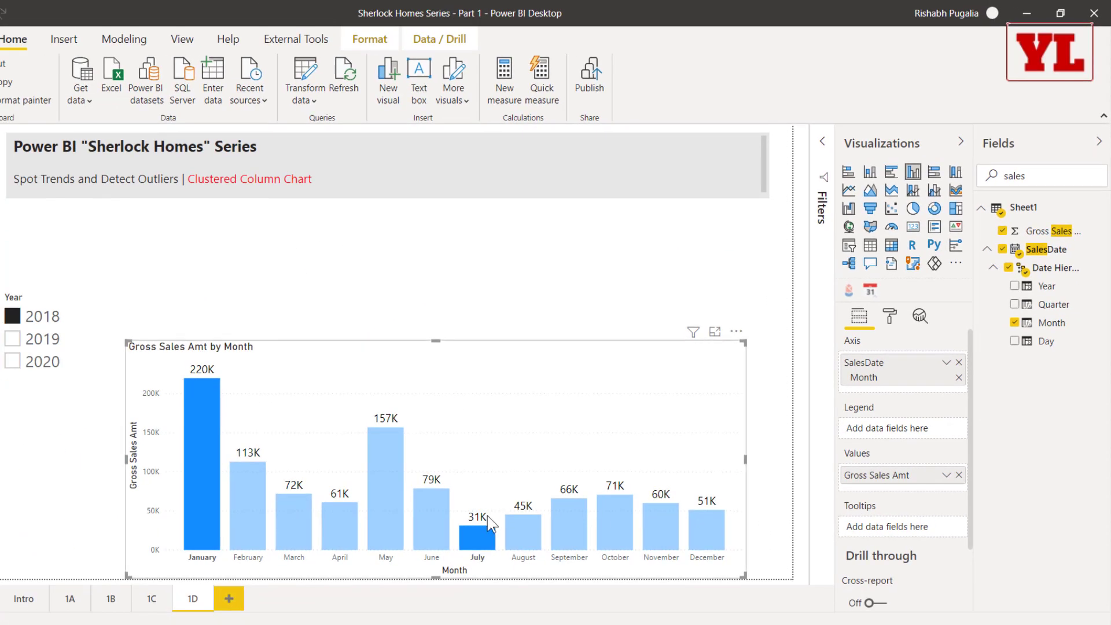
click(477, 546)
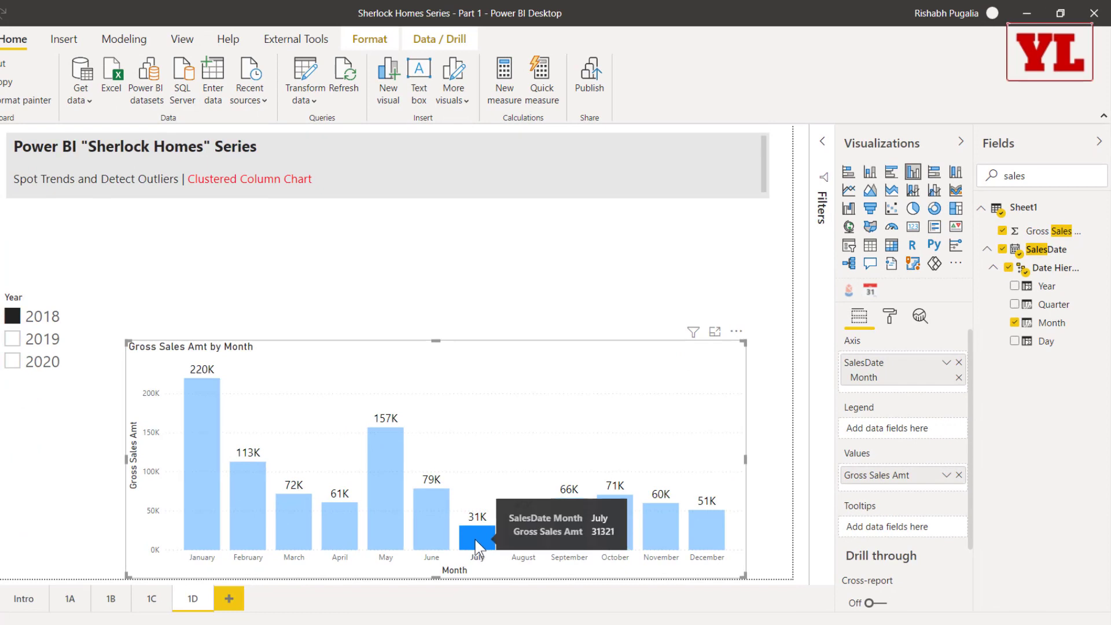
right_click(476, 547)
mouse_move(560, 476)
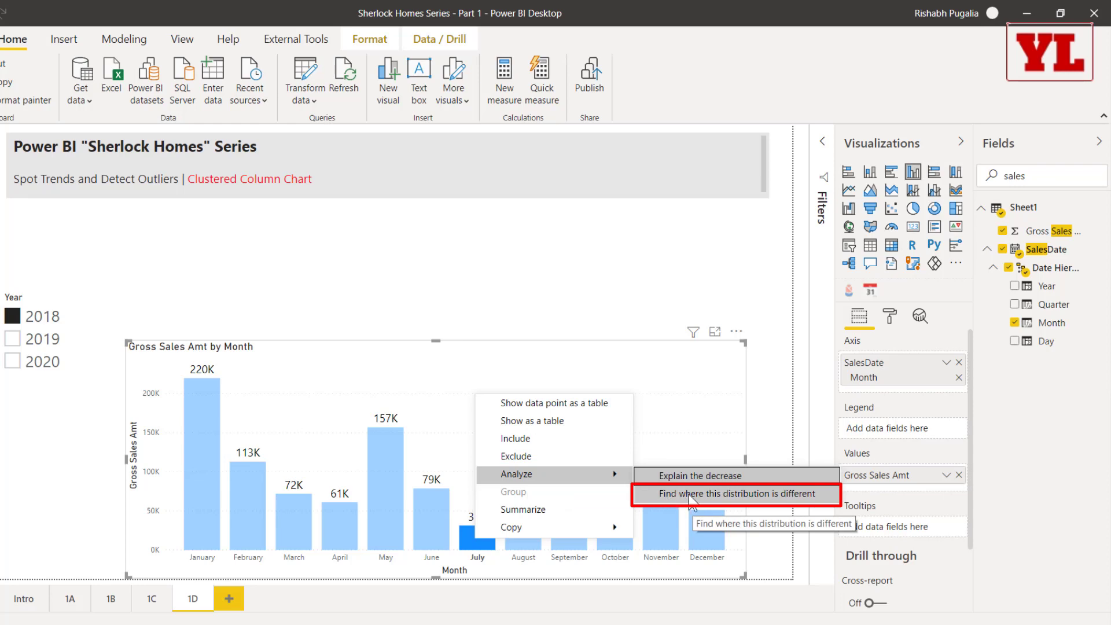
click(809, 495)
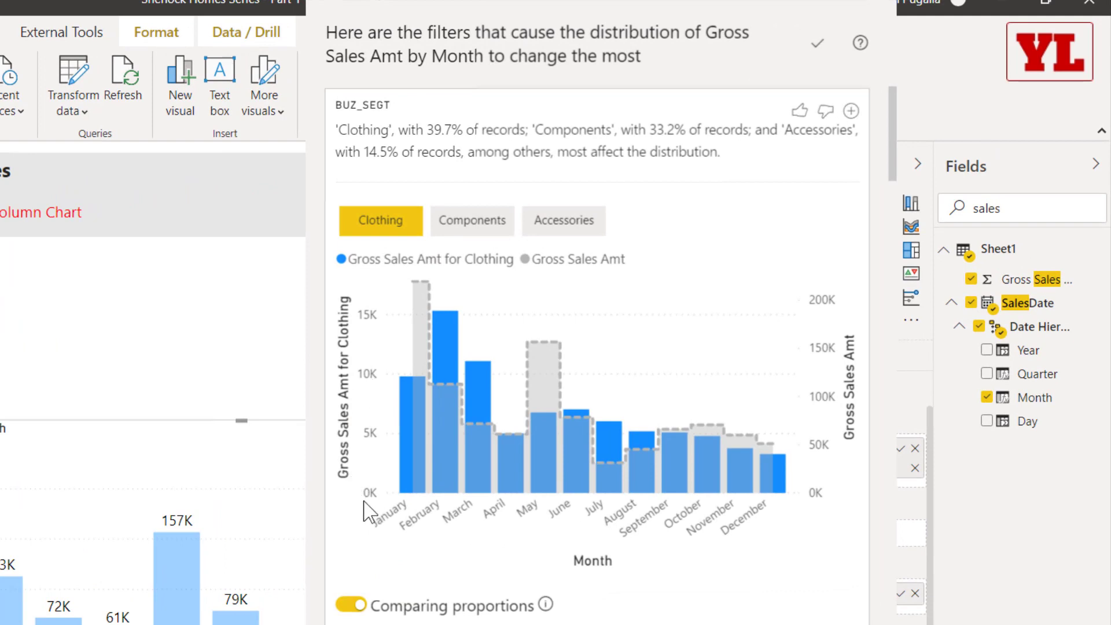
Mark the Clothing sales axis, the Gross Sales Amt legend and axis, and the May and February columns in the Clothing distribution chart
drag(365, 498, 328, 281)
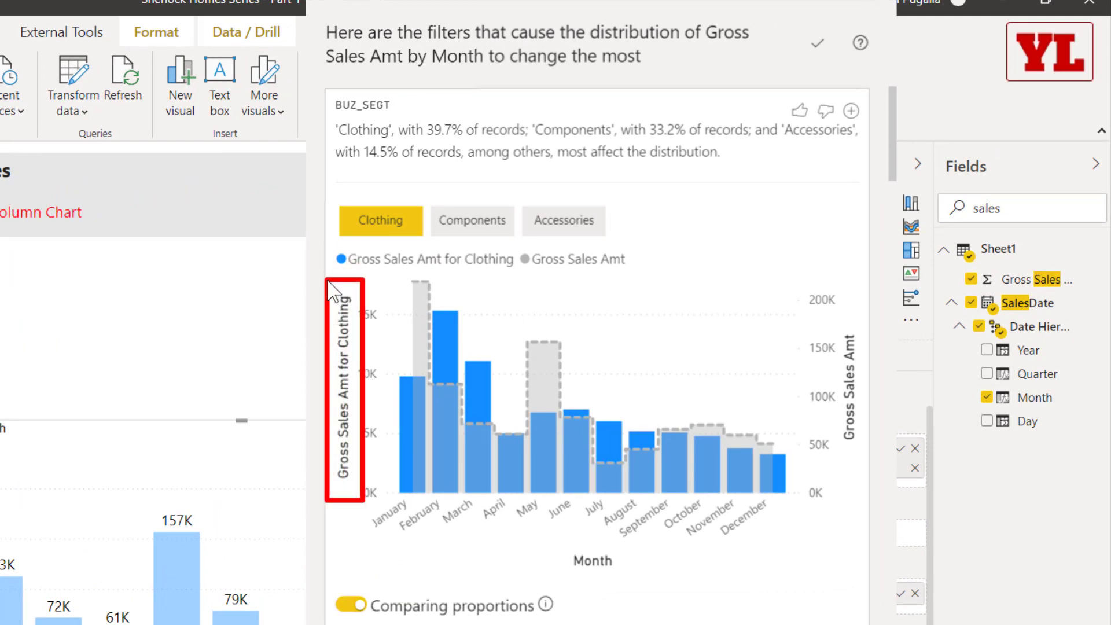
drag(511, 242, 642, 272)
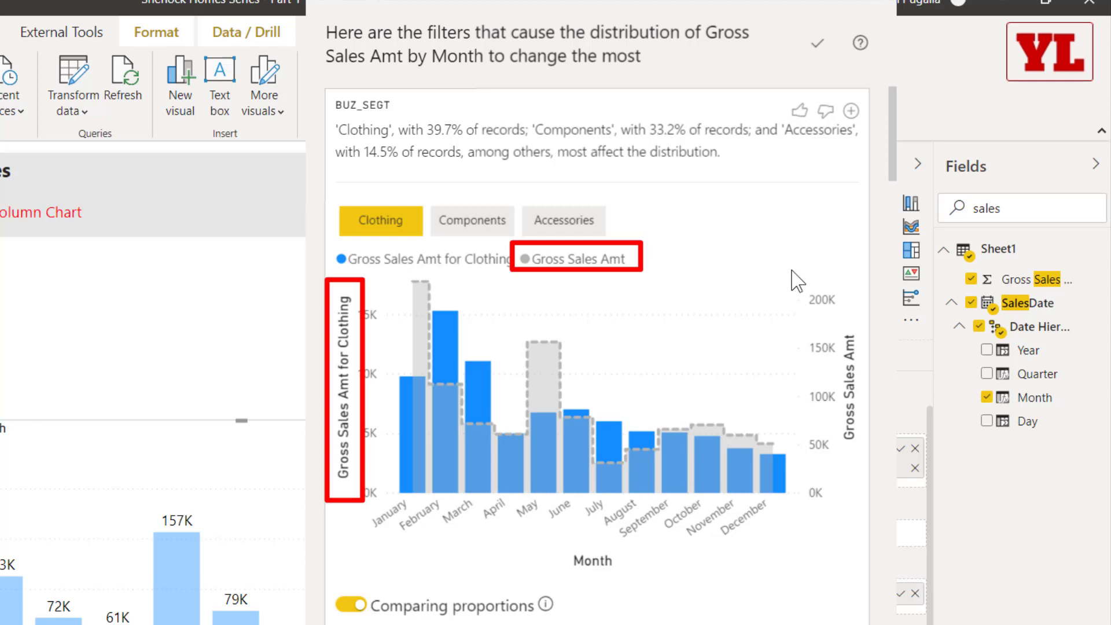
mouse_move(790, 268)
mouse_down()
mouse_move(832, 384)
mouse_move(861, 533)
mouse_move(849, 514)
mouse_up()
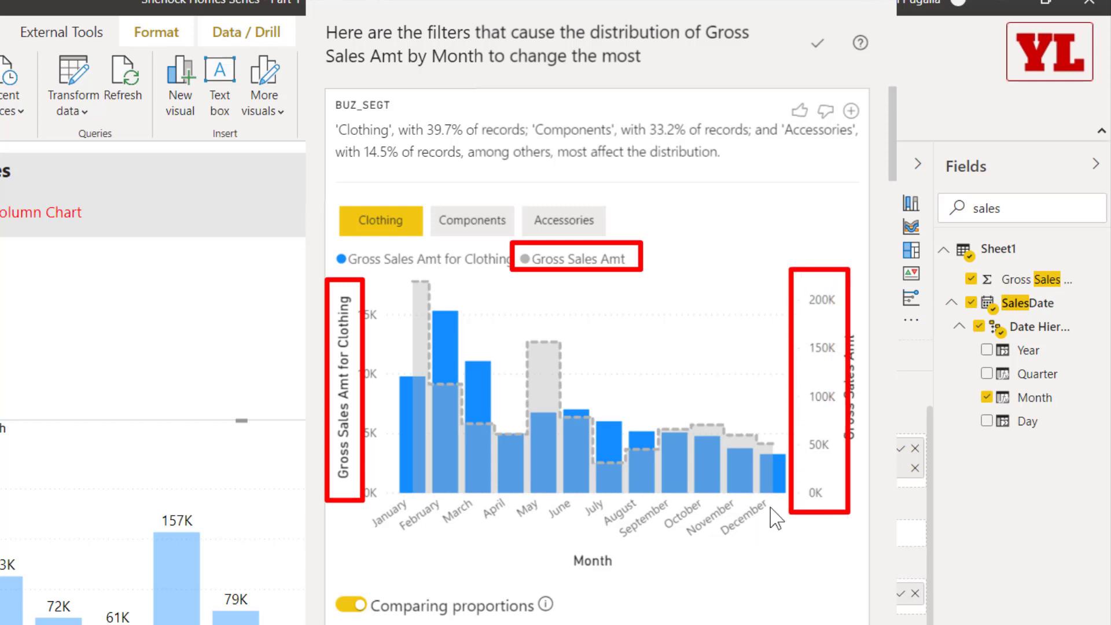
mouse_move(612, 309)
mouse_down()
mouse_move(545, 368)
mouse_move(549, 405)
mouse_move(540, 345)
mouse_move(612, 421)
mouse_move(719, 379)
mouse_move(540, 359)
mouse_move(570, 350)
mouse_move(560, 354)
mouse_up()
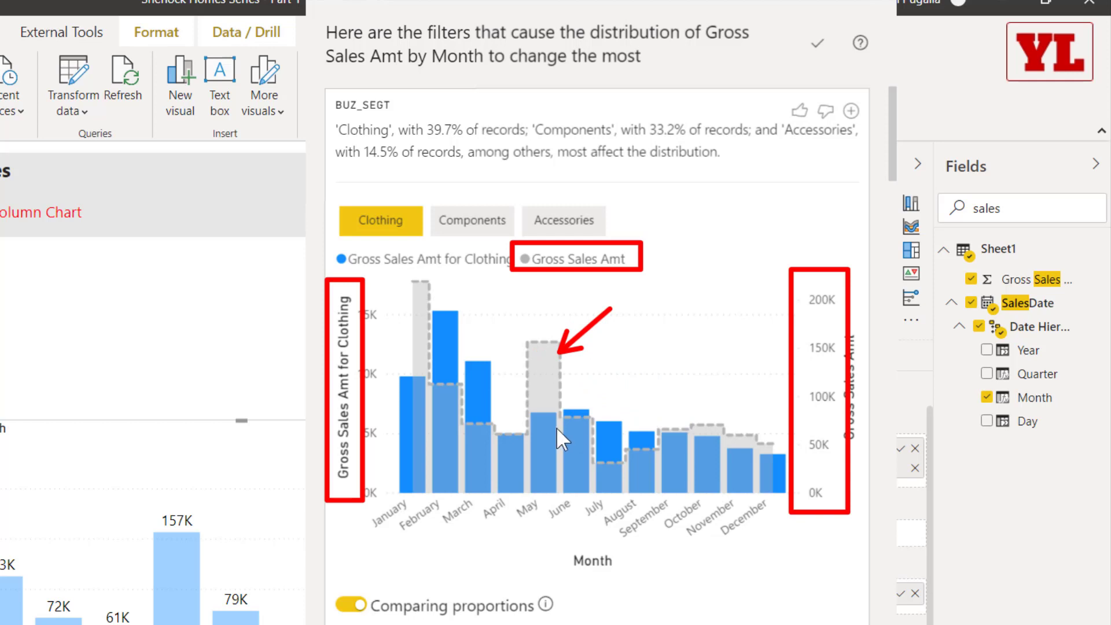
drag(494, 385, 532, 423)
drag(490, 294, 452, 347)
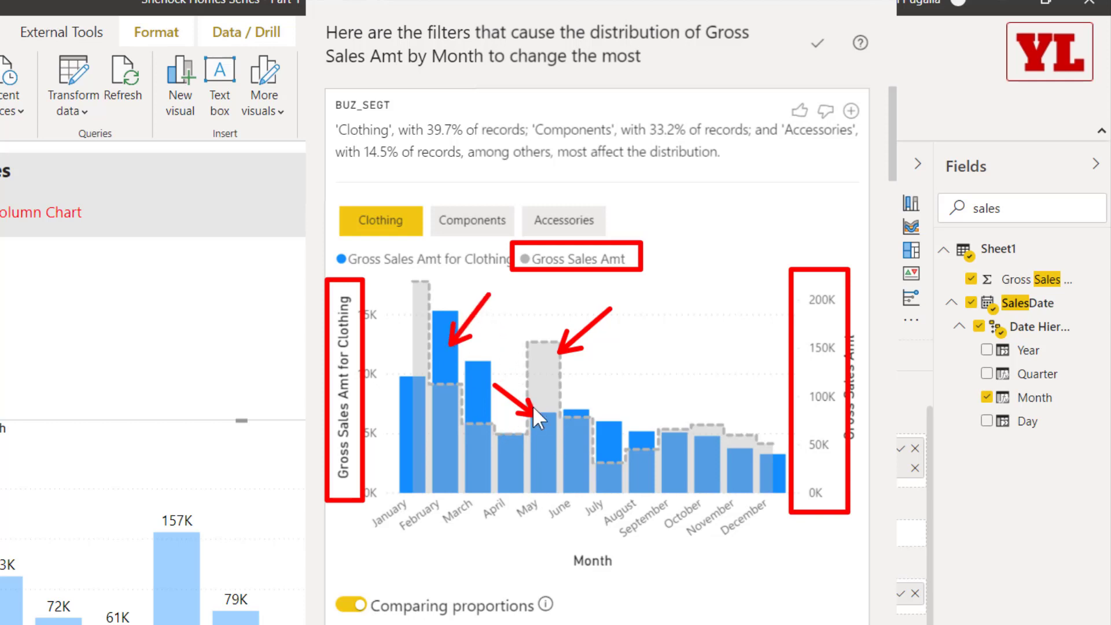
key(Escape)
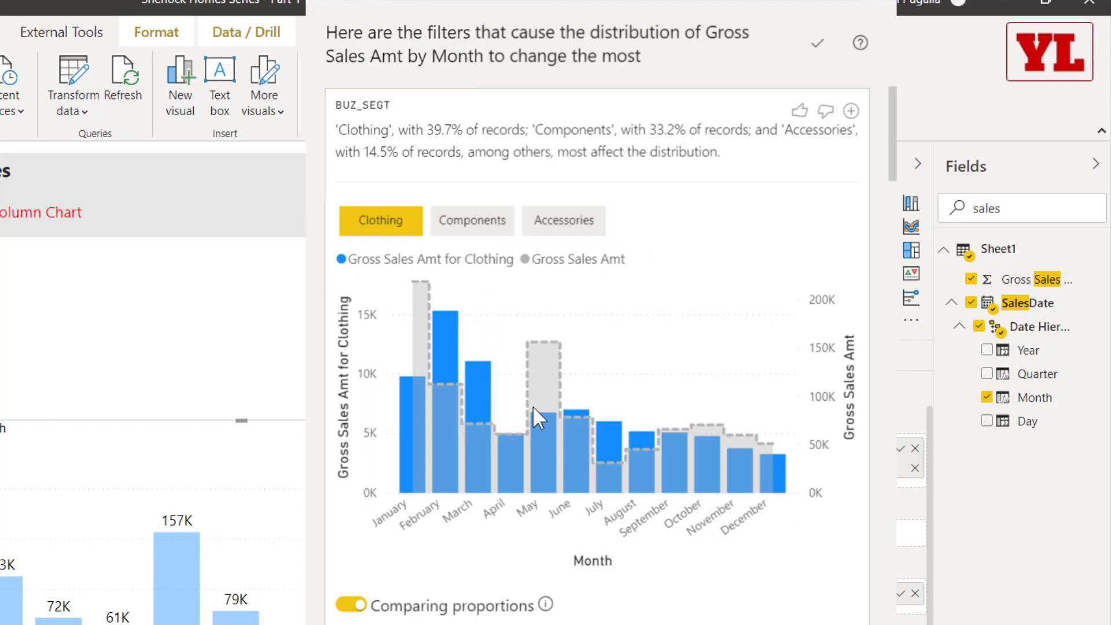
Review the Components and Accessories distributions, and read through the model color, region and category breakdowns
click(471, 219)
click(582, 223)
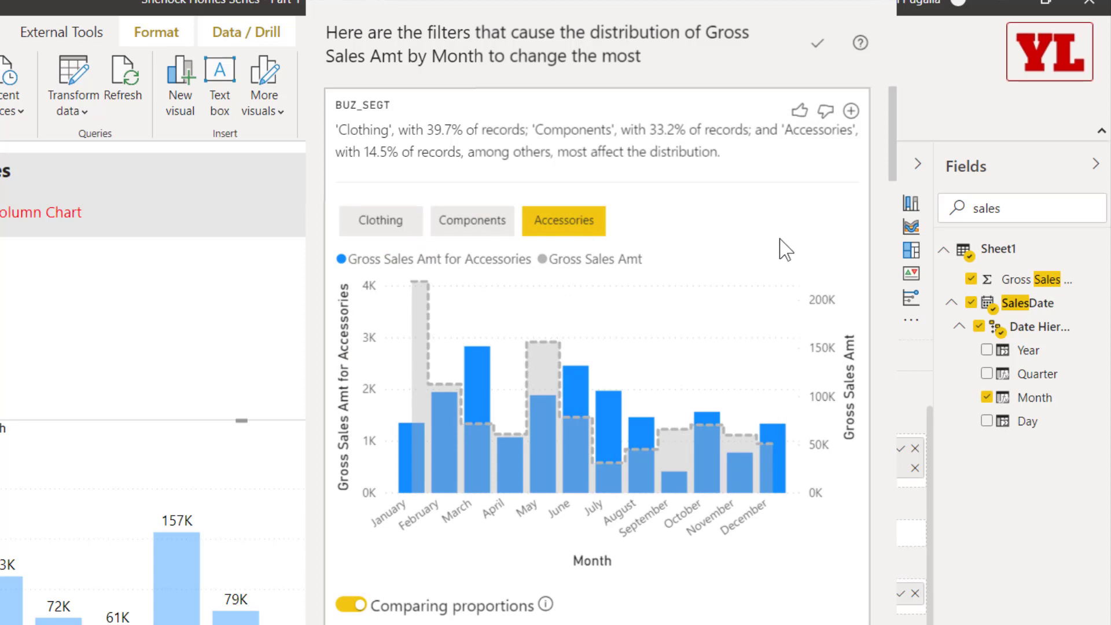
scroll(781, 249, down, 6)
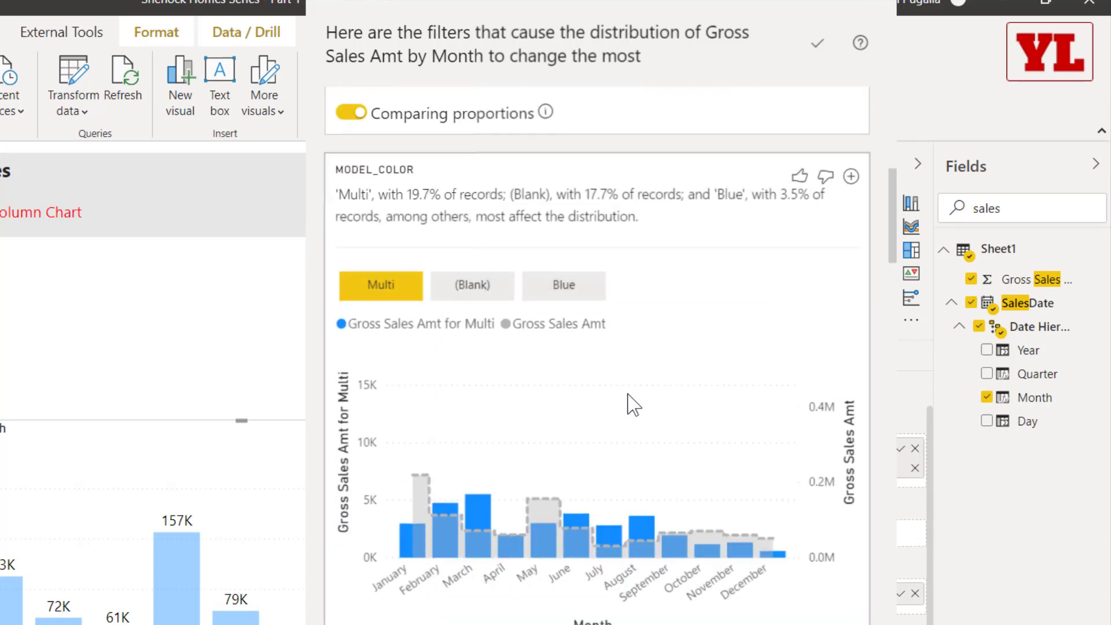
scroll(632, 402, down, 7)
scroll(632, 403, down, 7)
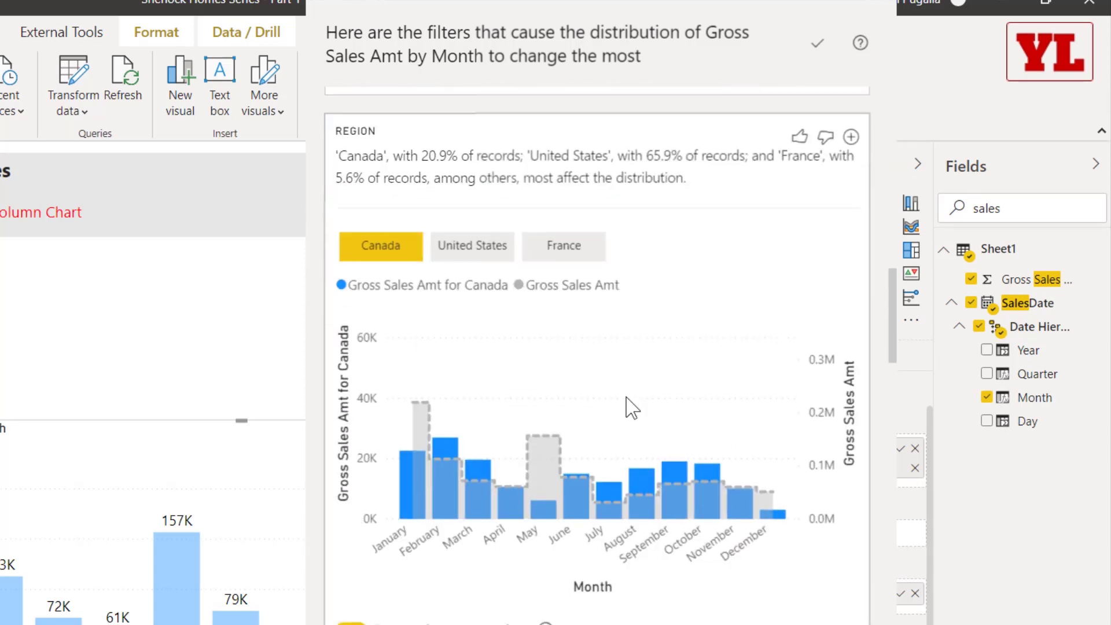
scroll(632, 408, down, 3)
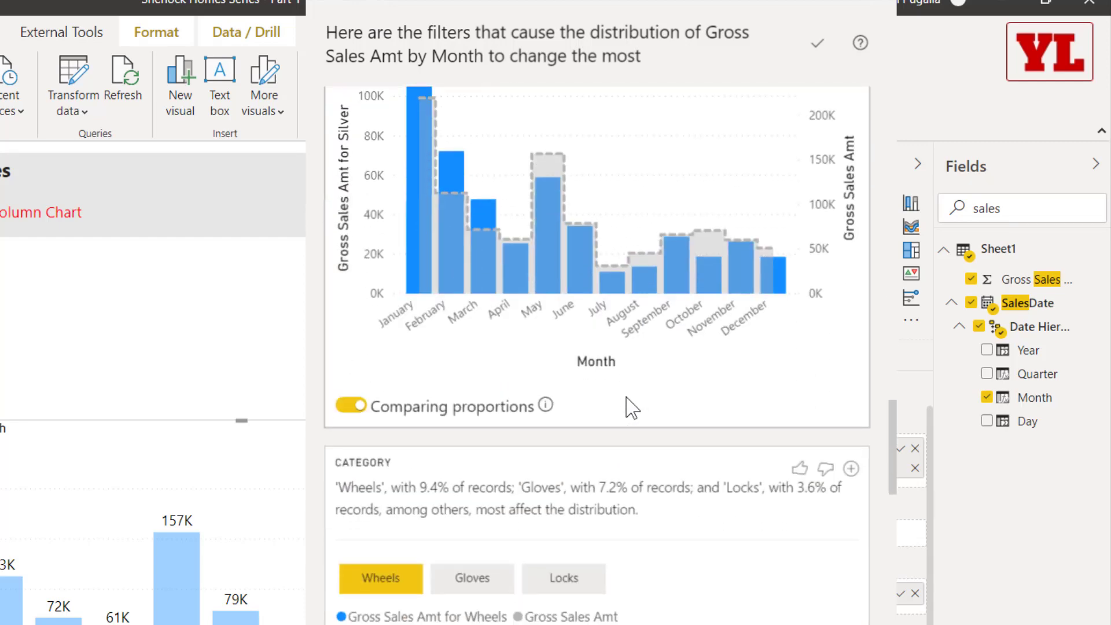
scroll(627, 399, down, 1)
Close the distribution analysis results and return to the Intro report page
click(247, 317)
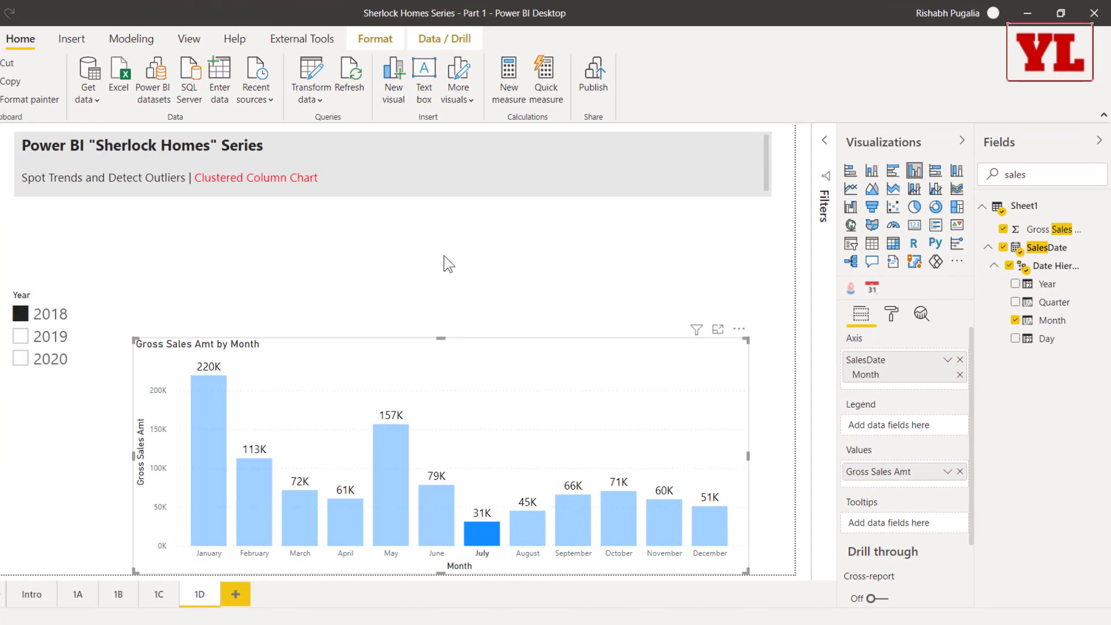
click(38, 596)
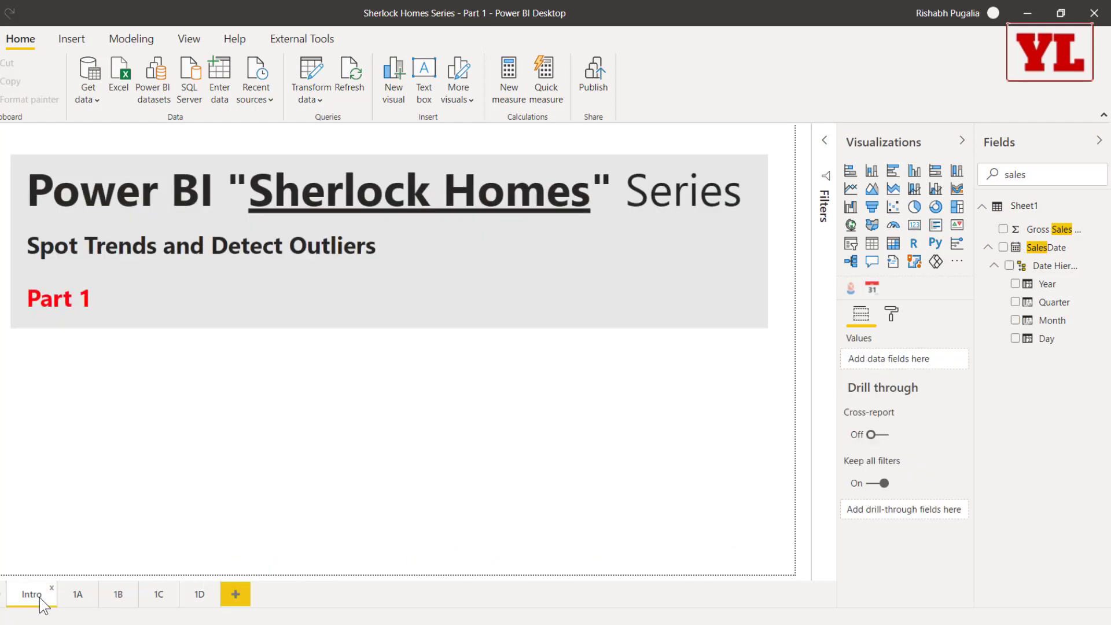